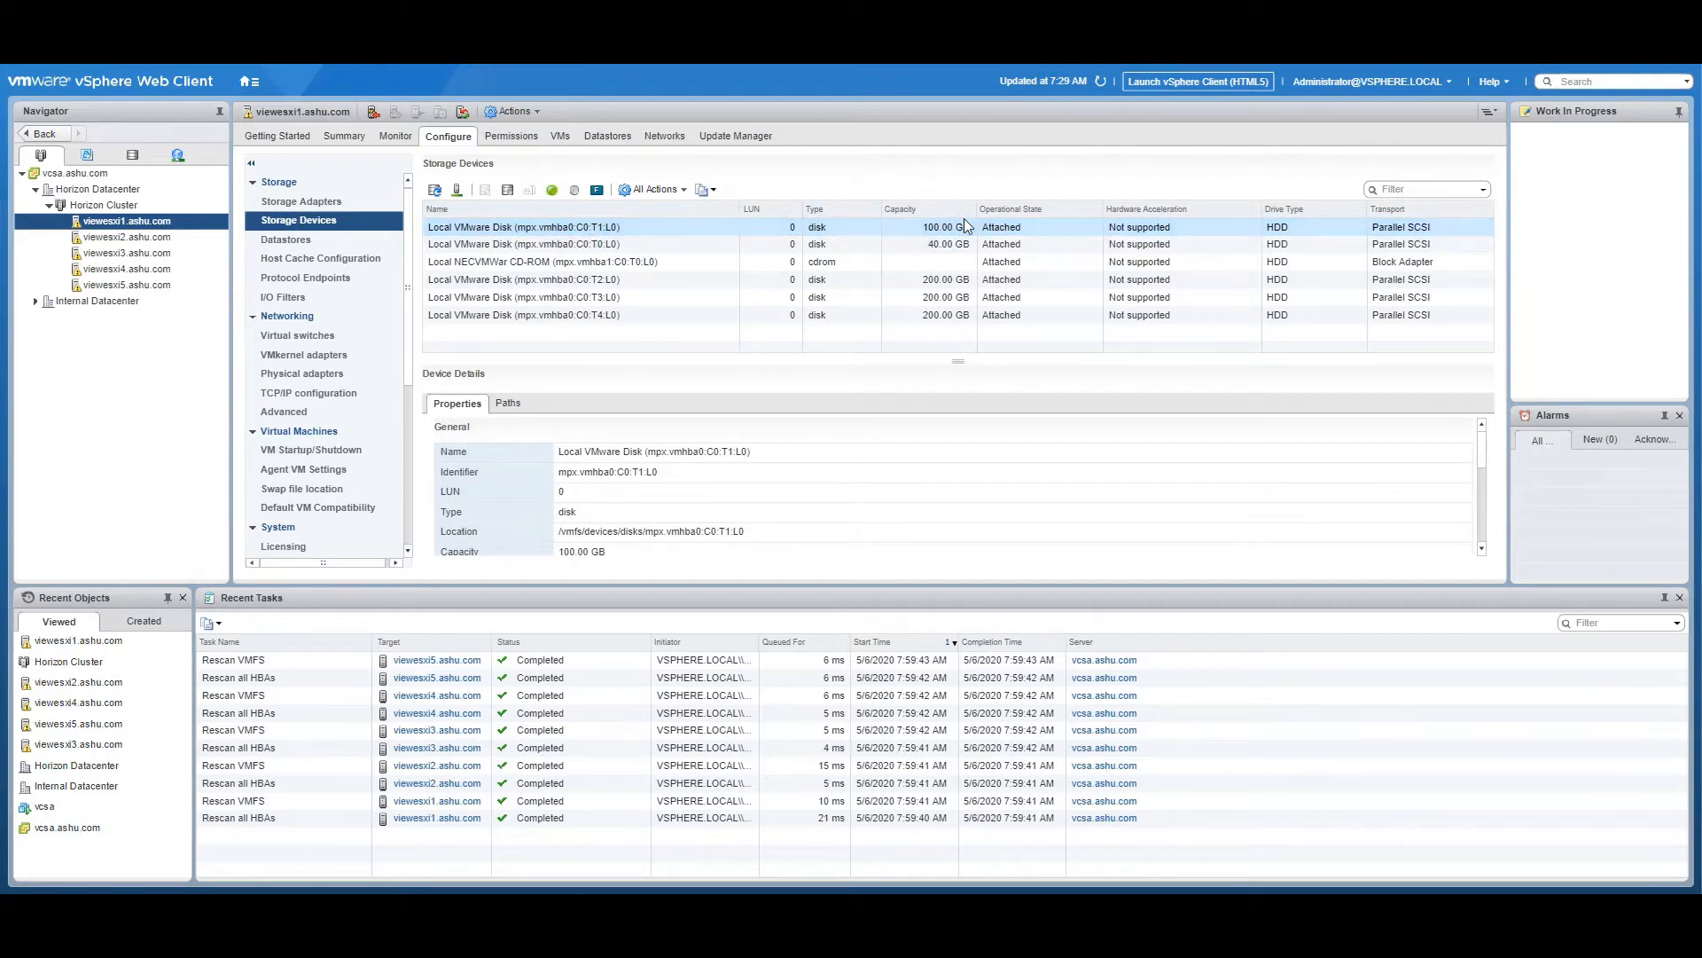
Examine the storage devices and their capacities on each host from viewesxi1 to viewesxi5 in Horizon Cluster
left_click(945, 280)
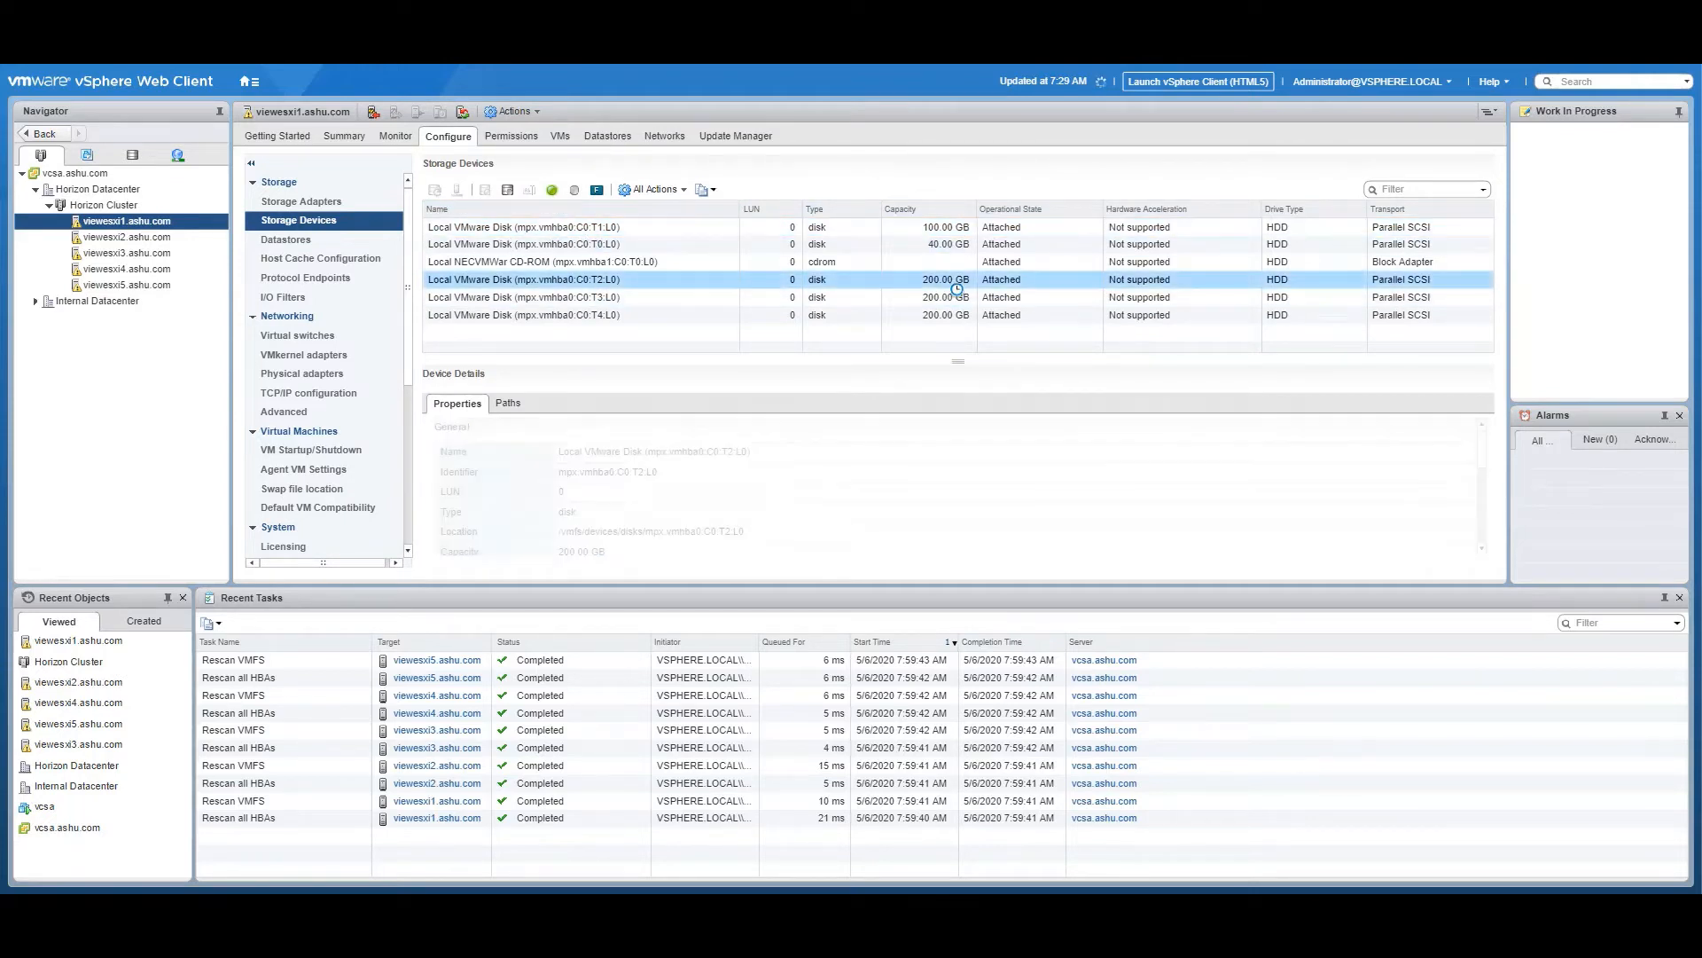
left_click(943, 301)
left_click(940, 316)
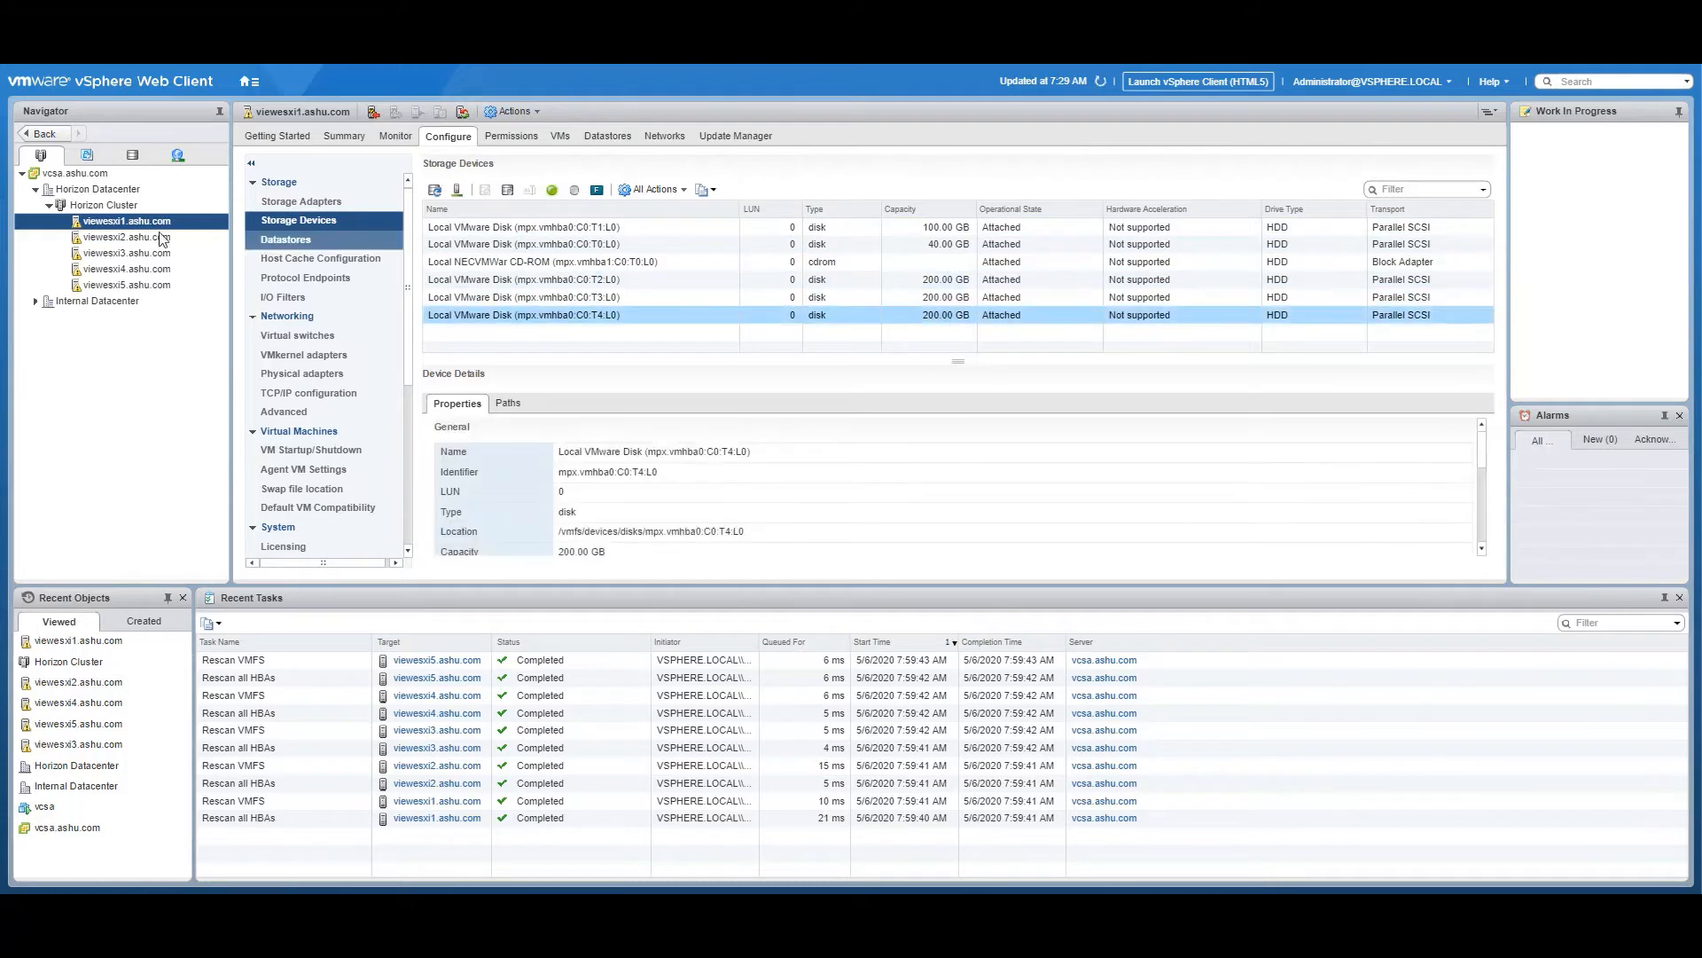
left_click(135, 238)
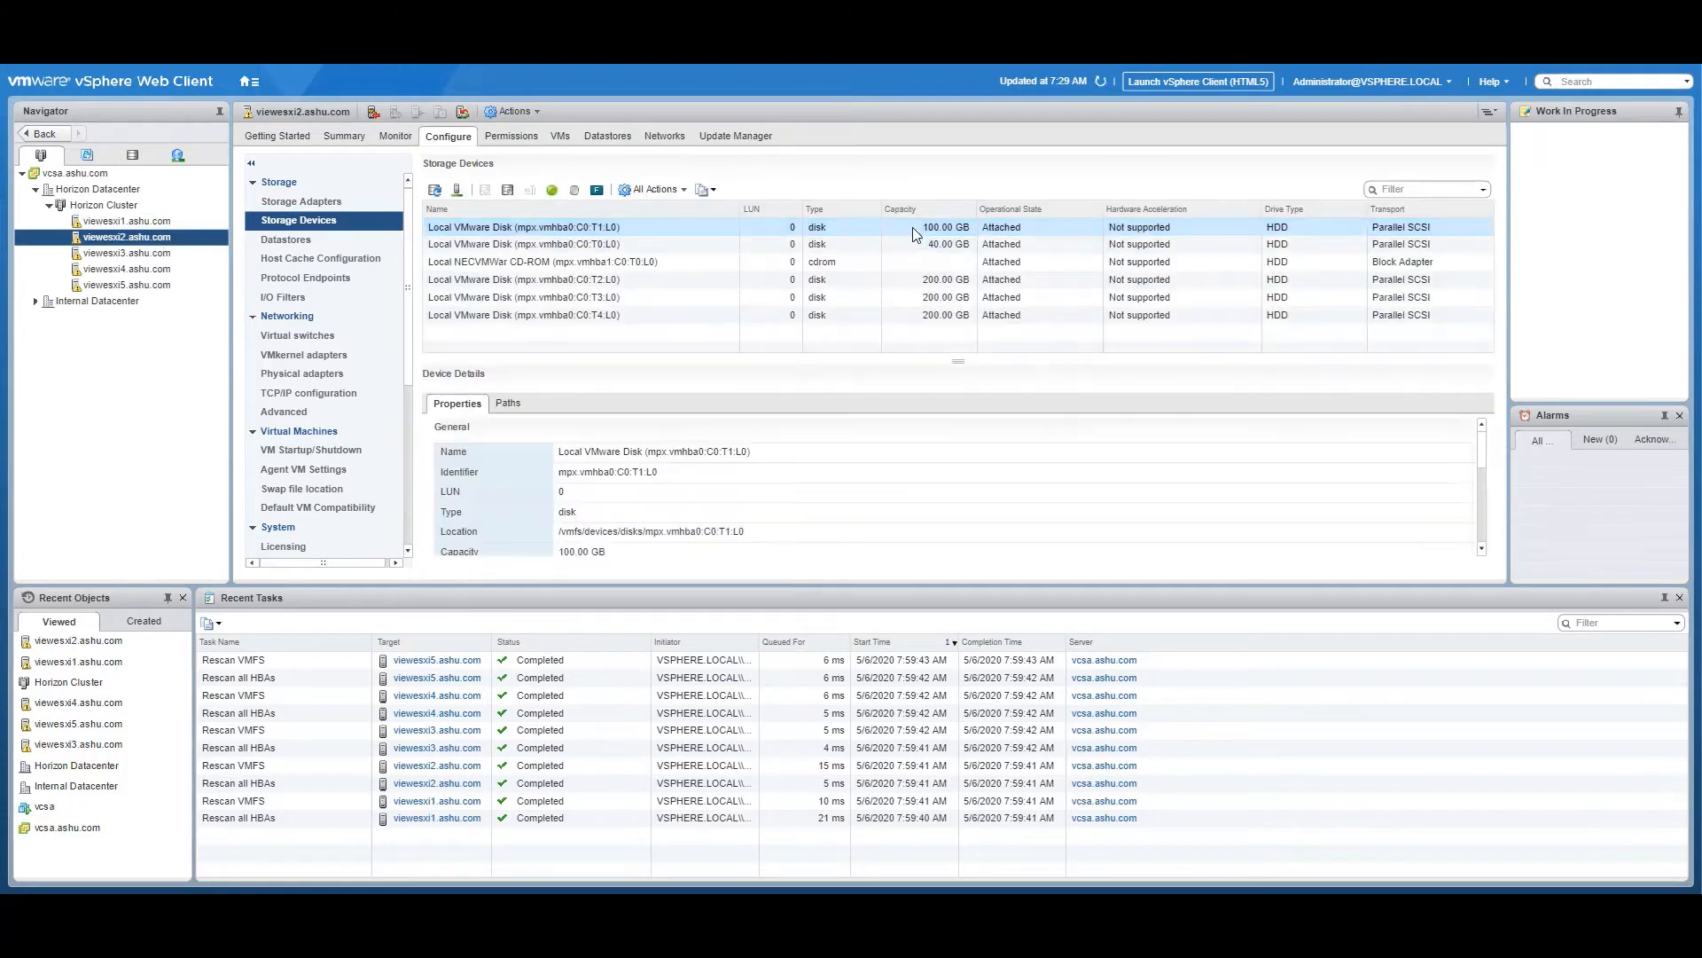
left_click(940, 316)
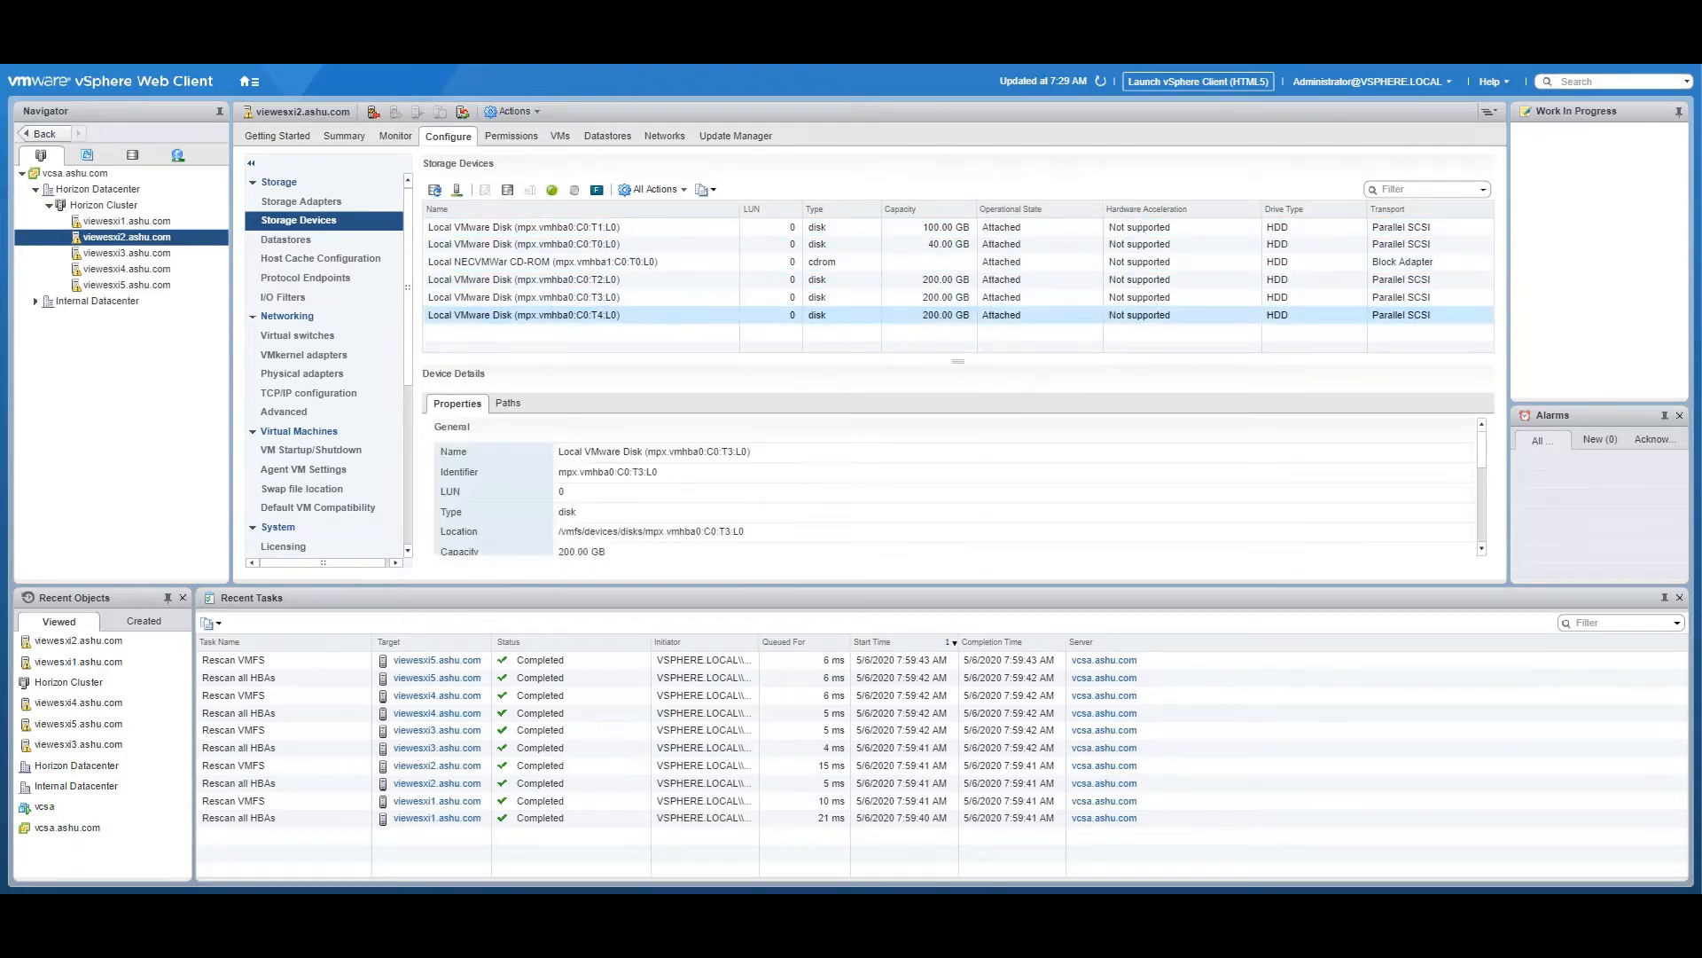
left_click(129, 255)
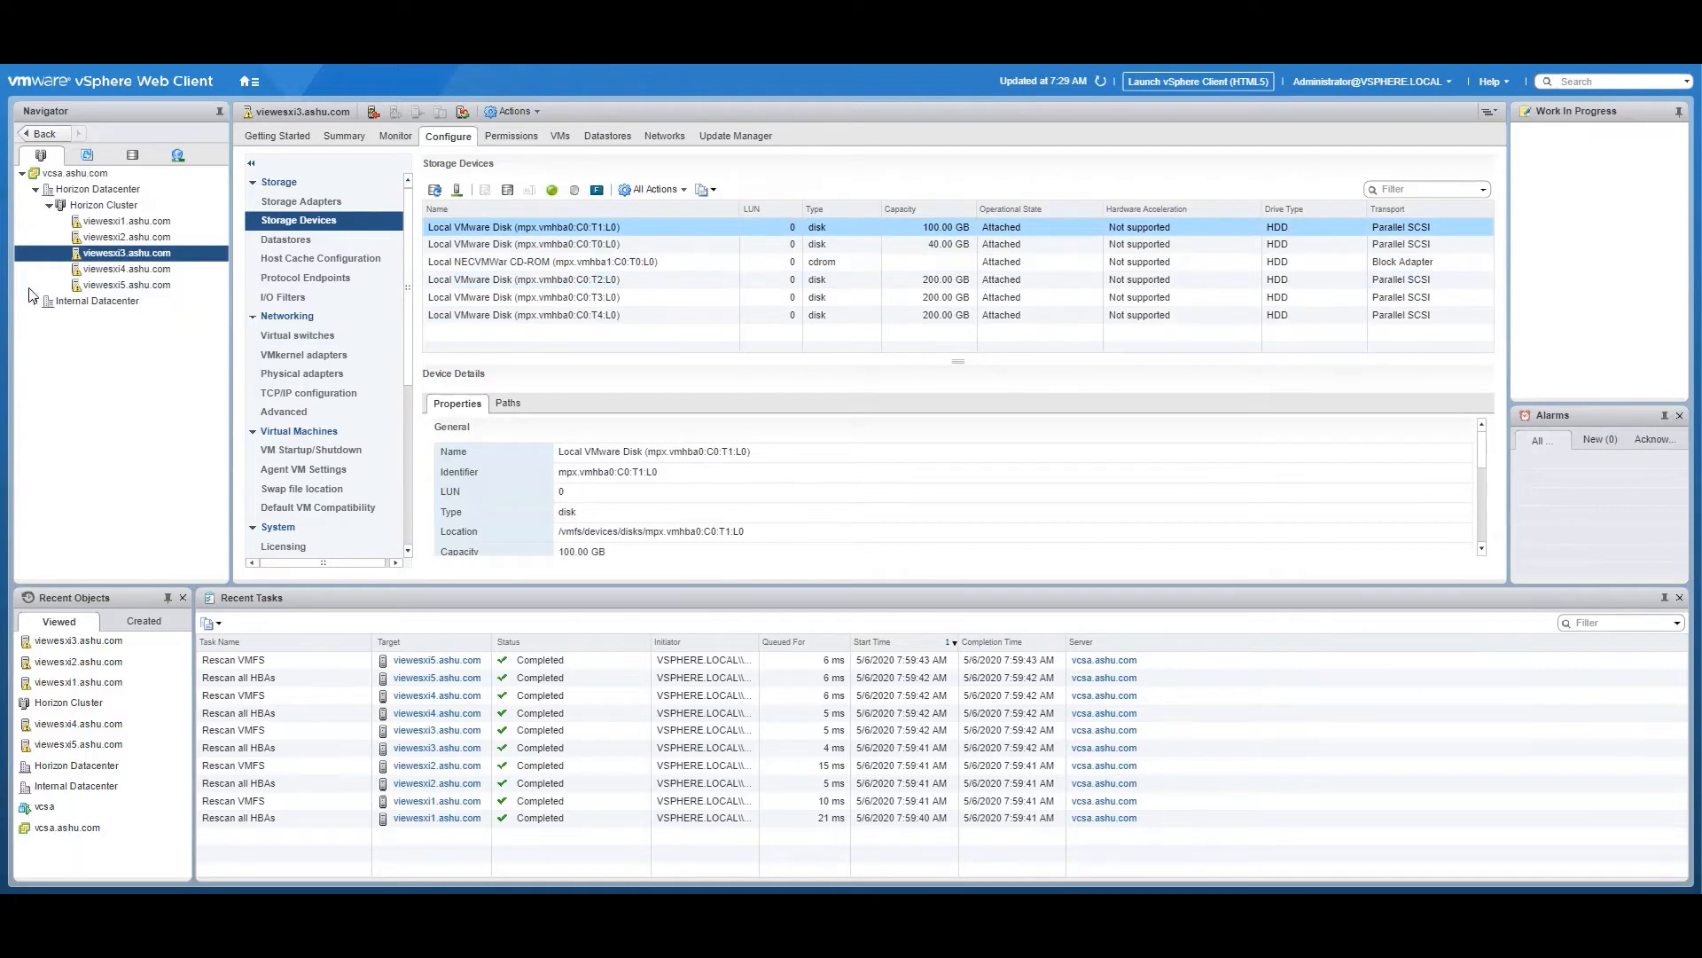
left_click(119, 270)
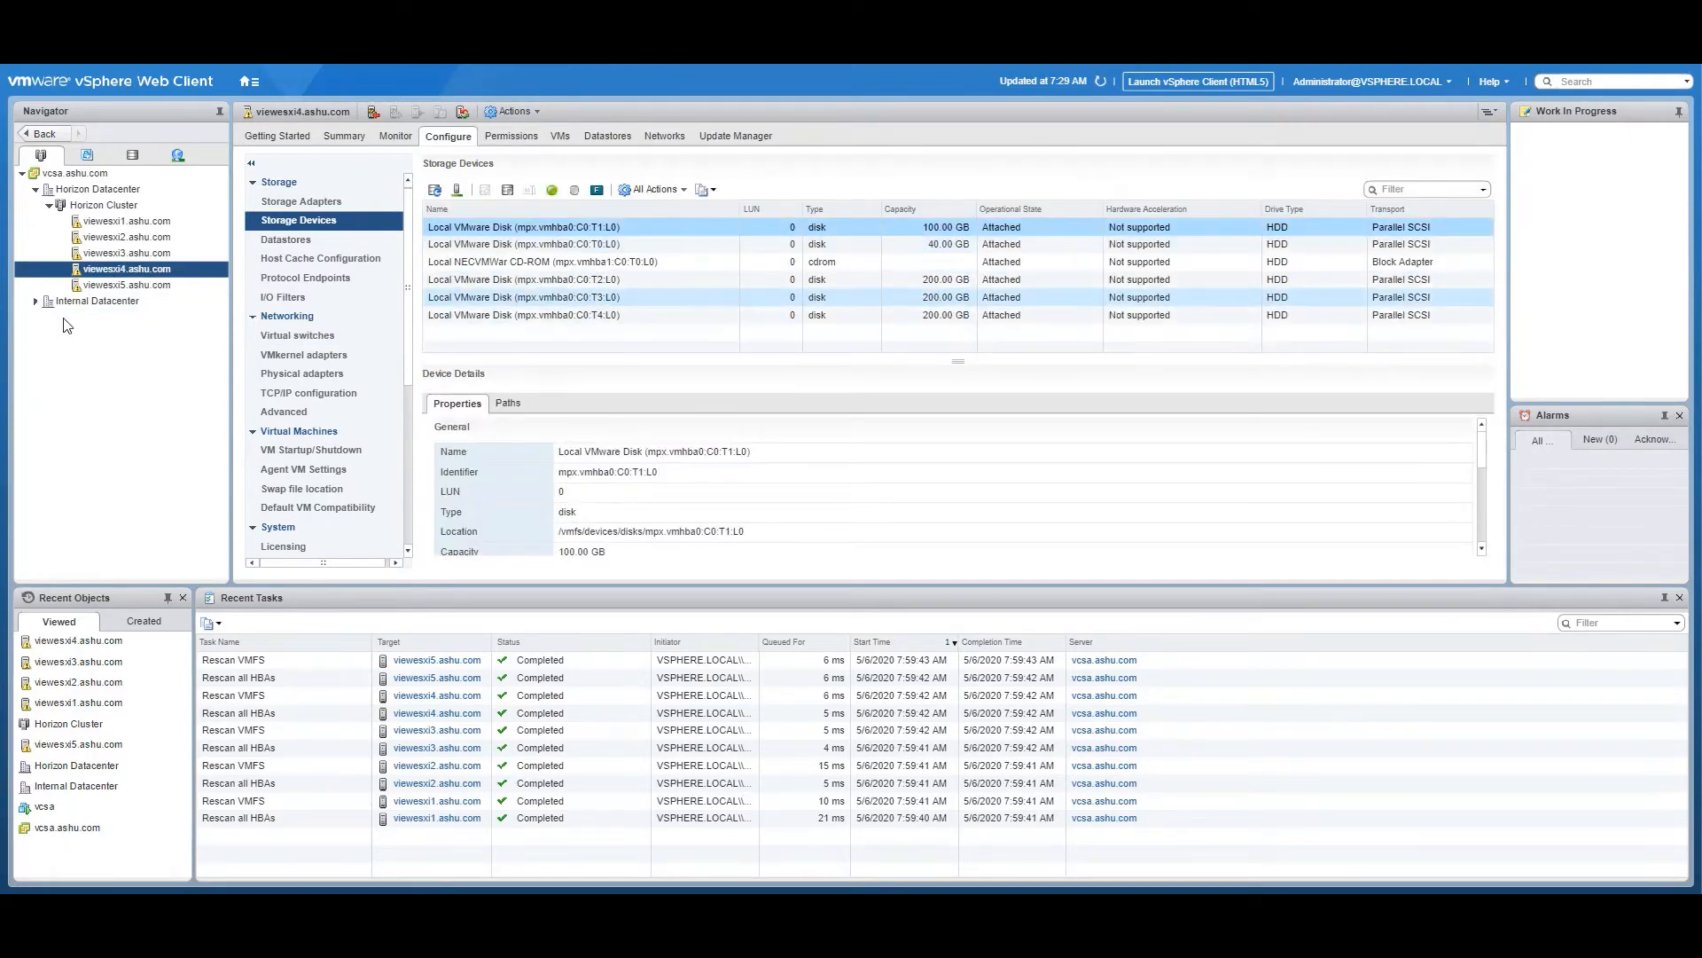
left_click(122, 285)
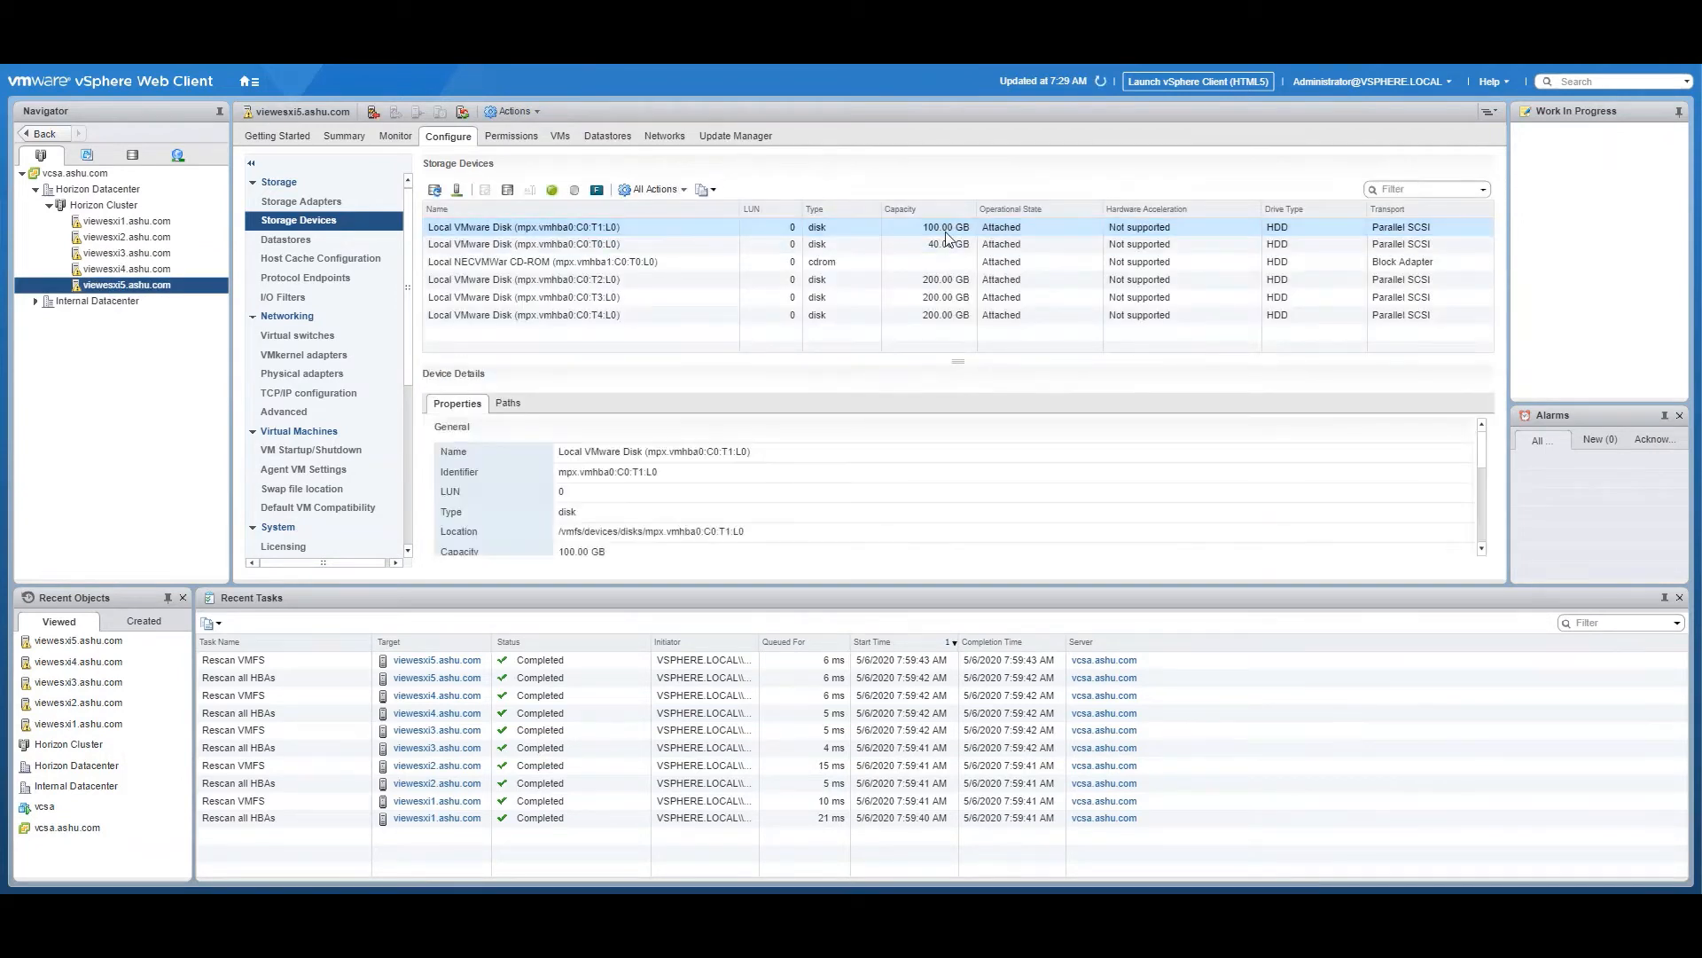
Check Horizon Cluster's general vSAN status and the services enabled on vmk2 of the VSAN switch on host viewesxi1
left_click(103, 205)
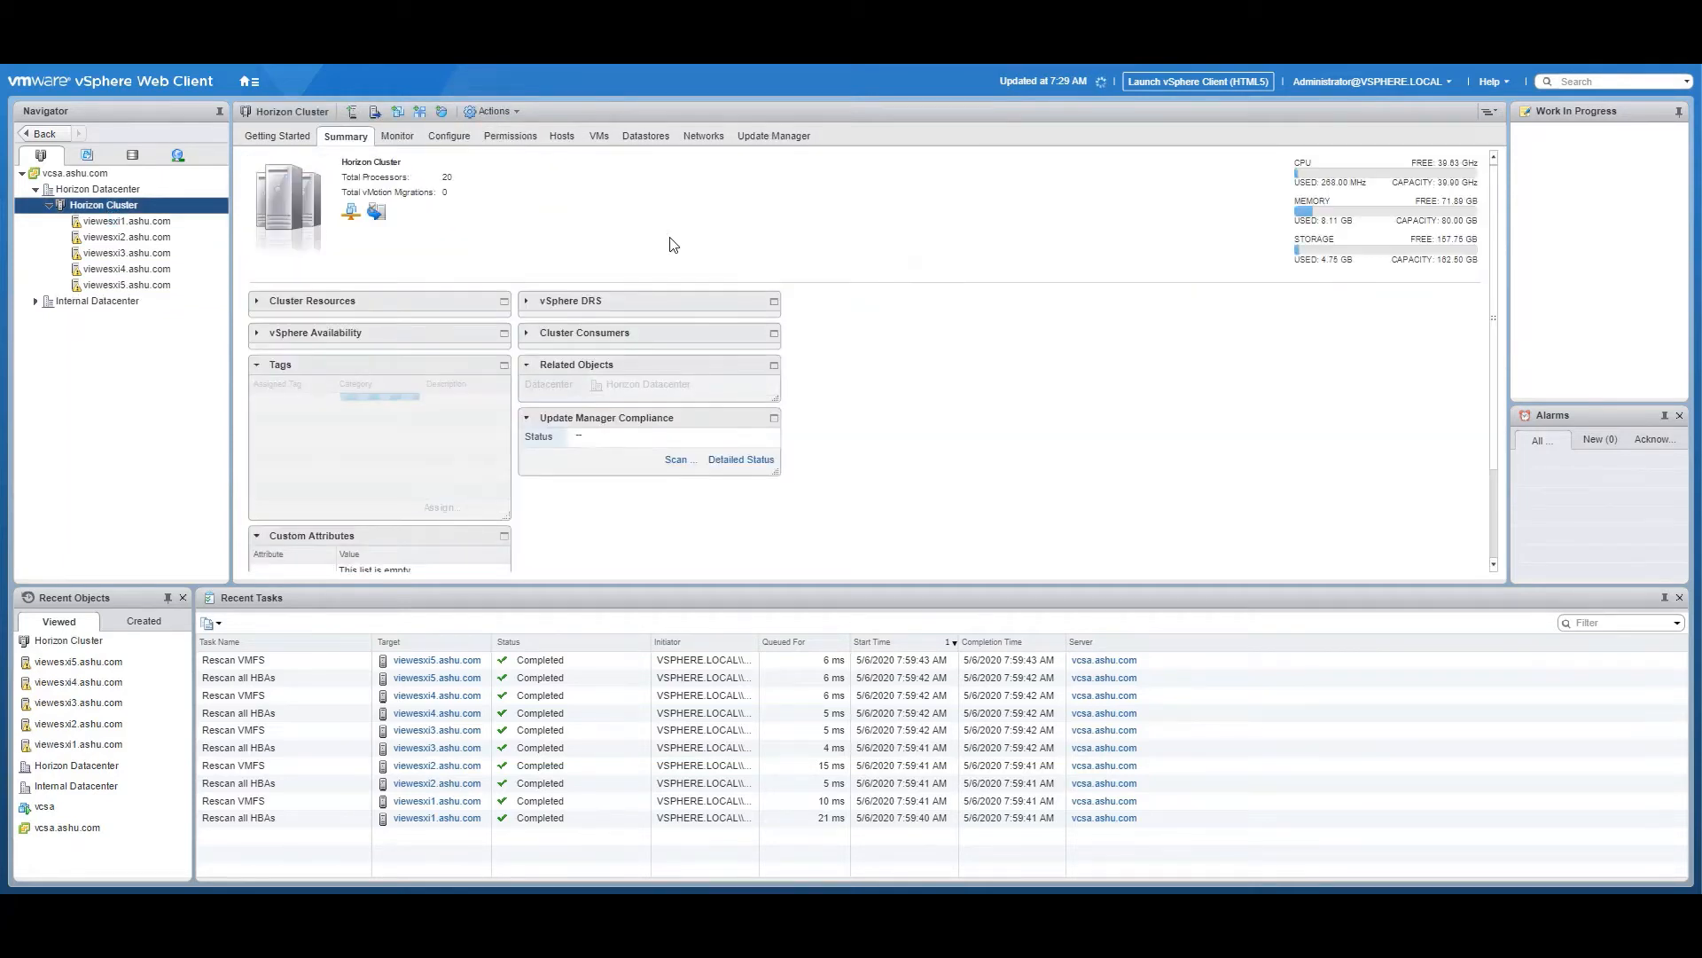
left_click(449, 136)
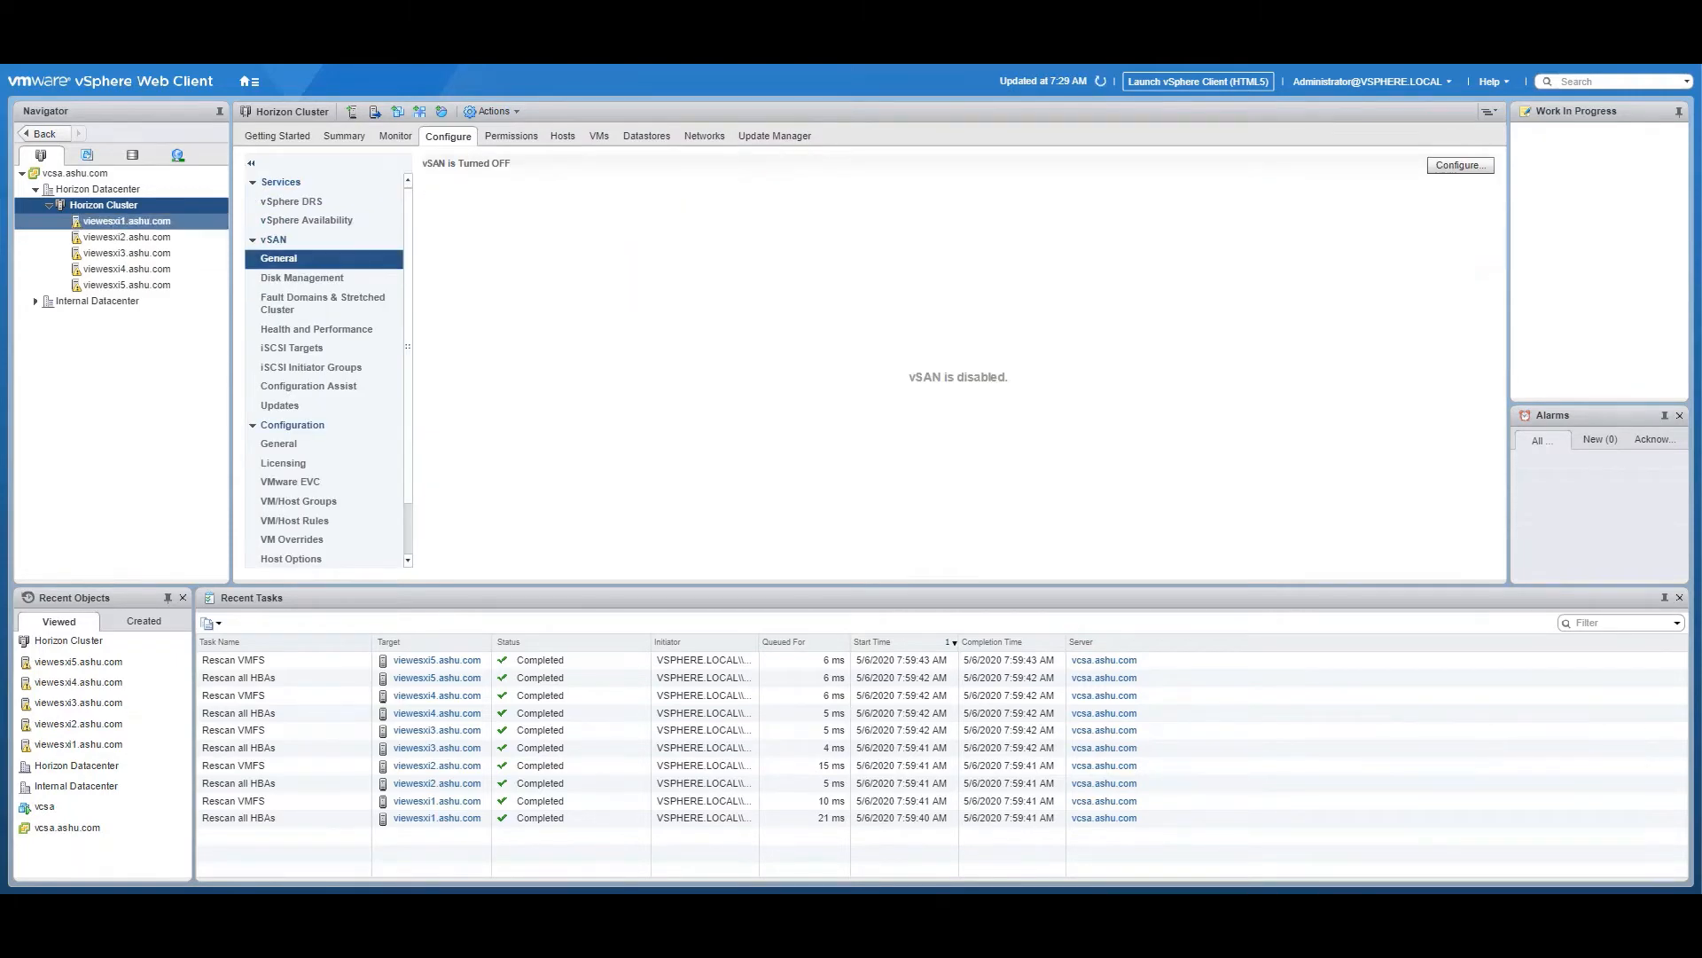
left_click(116, 223)
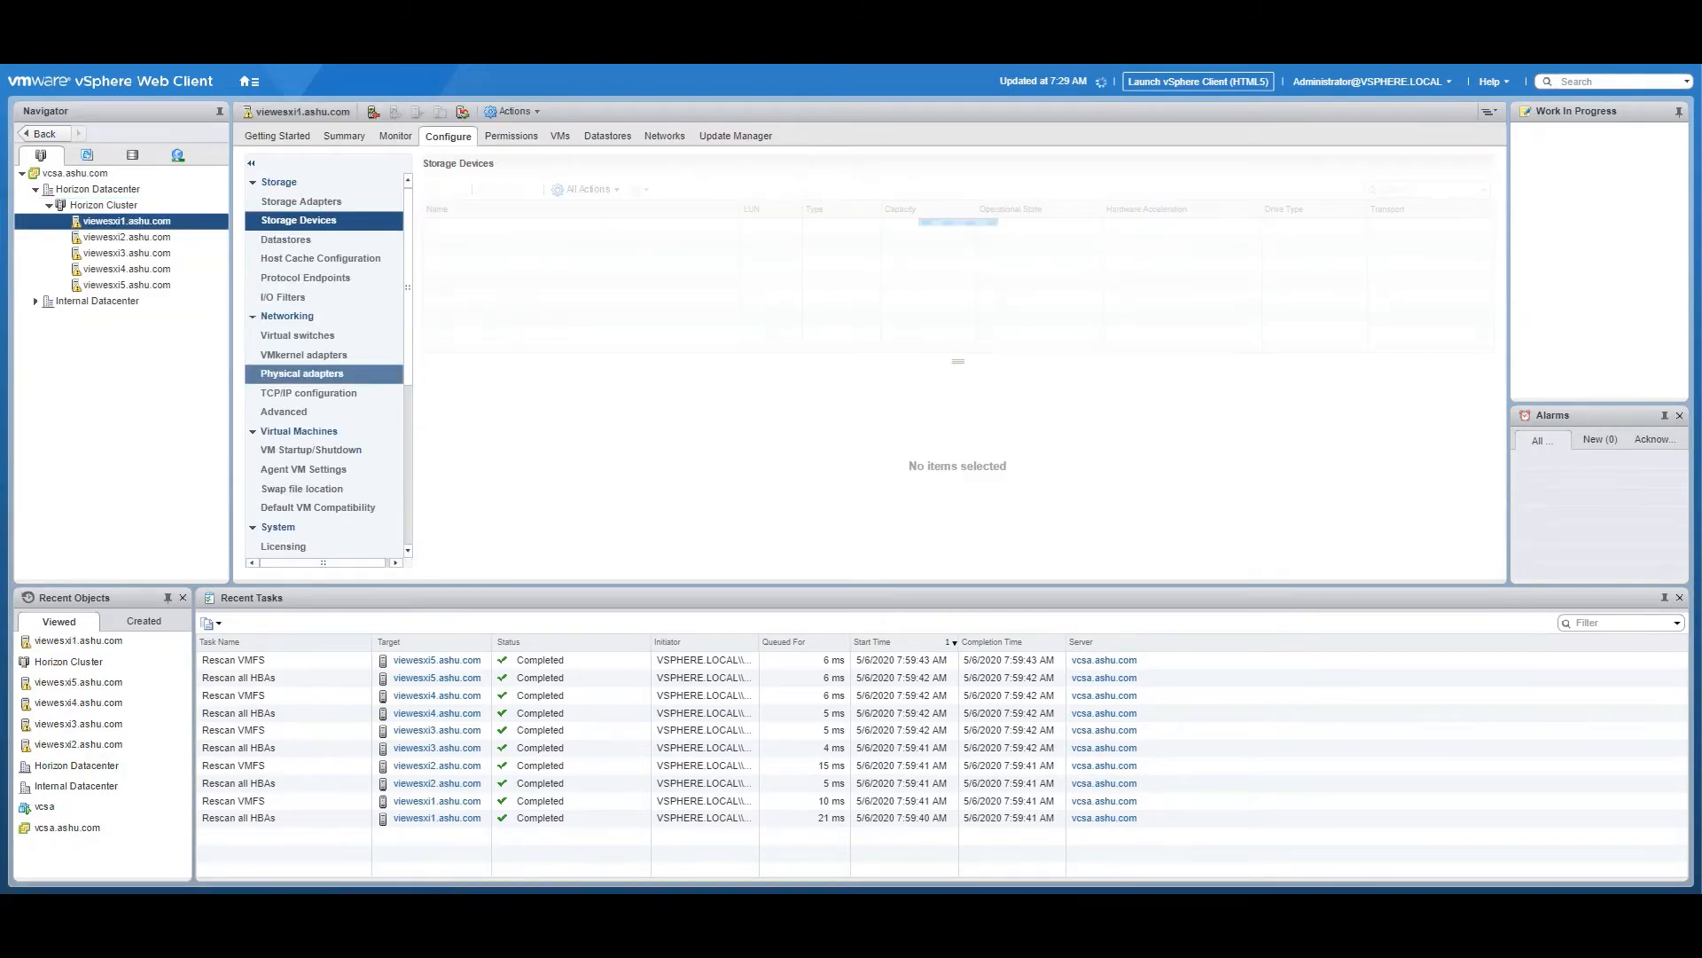
left_click(296, 338)
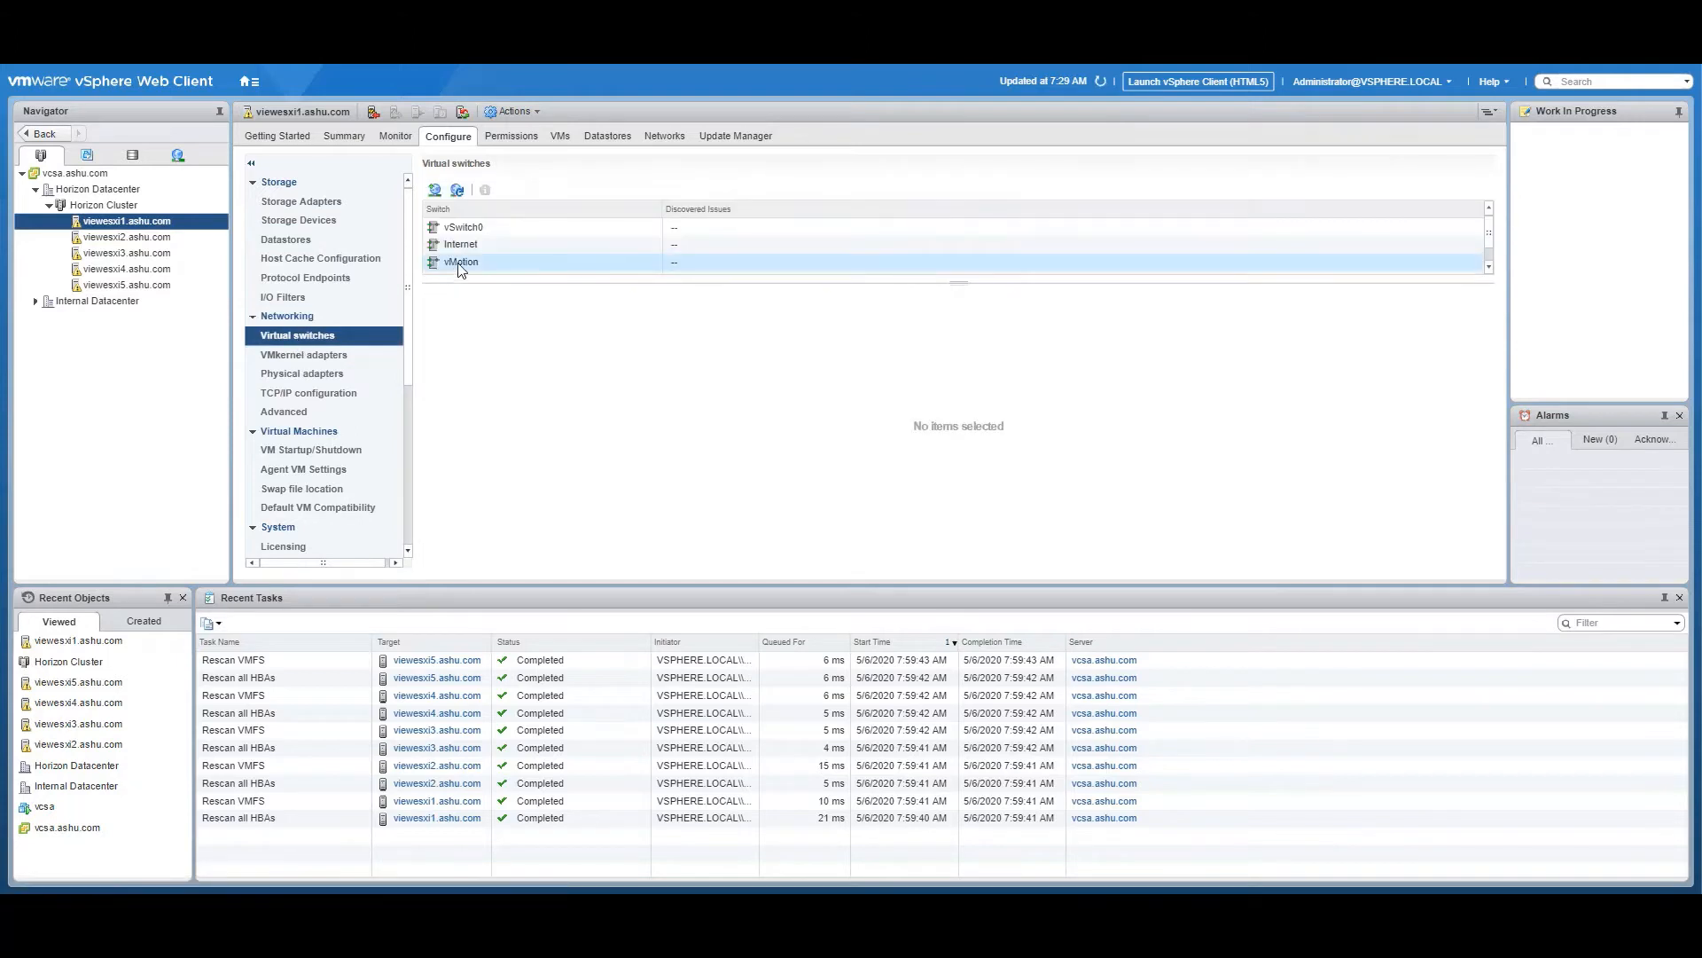
scroll(461, 261, "down", 1)
left_click(461, 262)
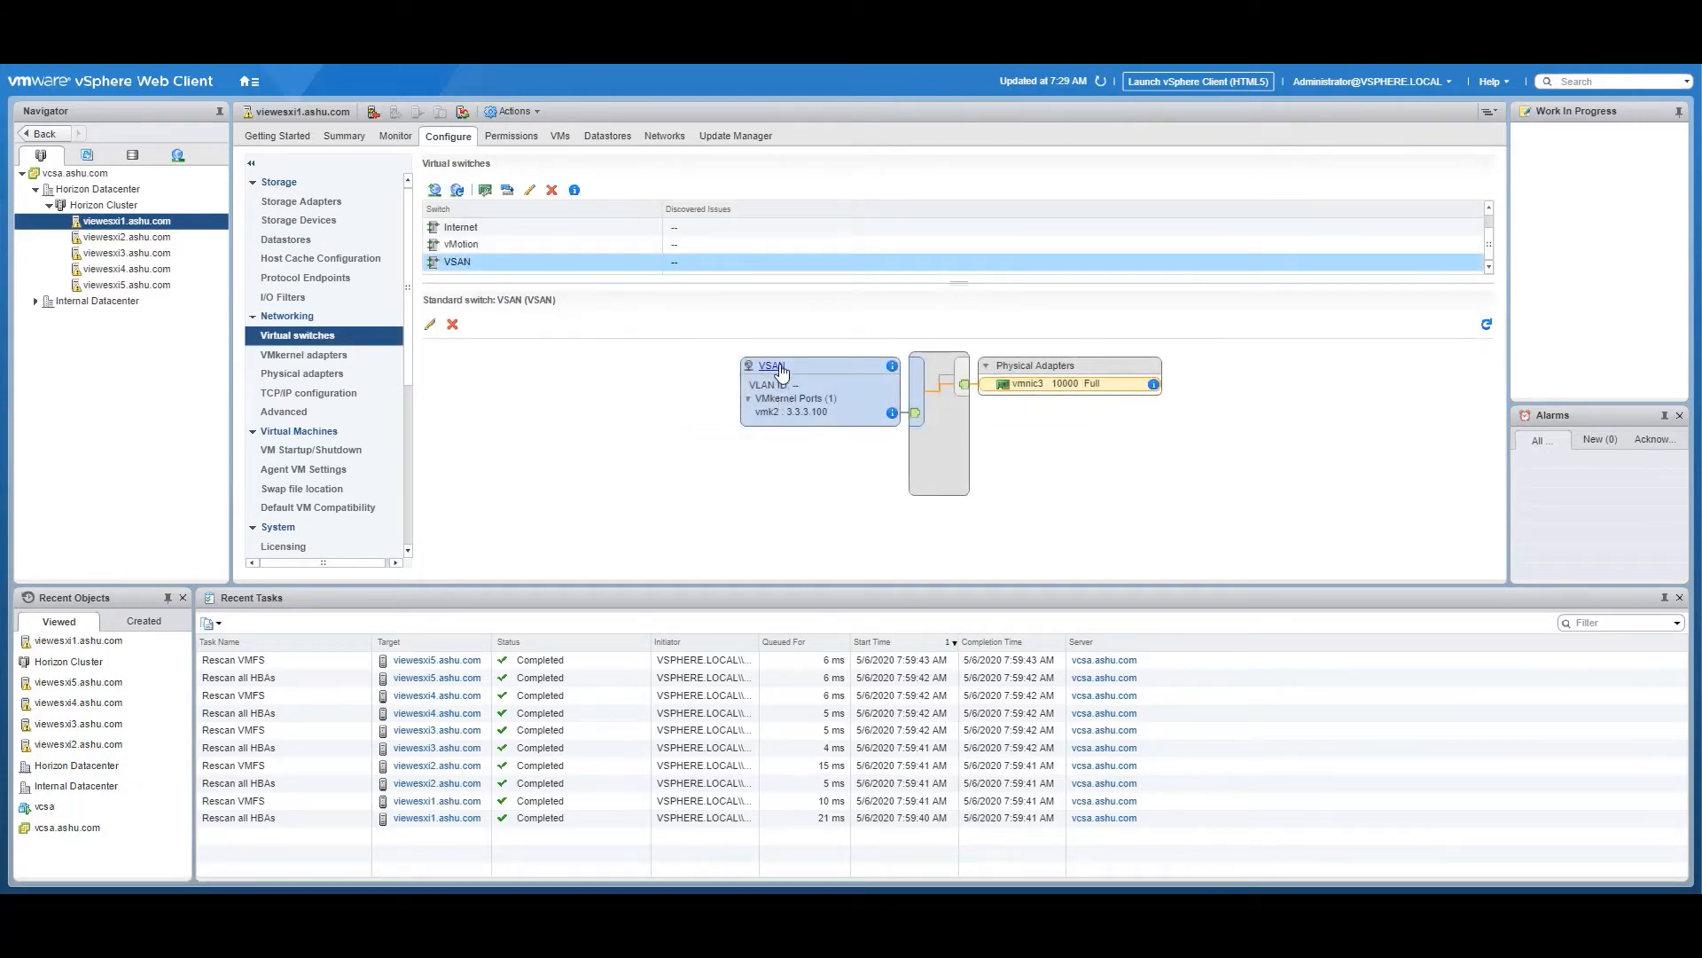
left_click(786, 413)
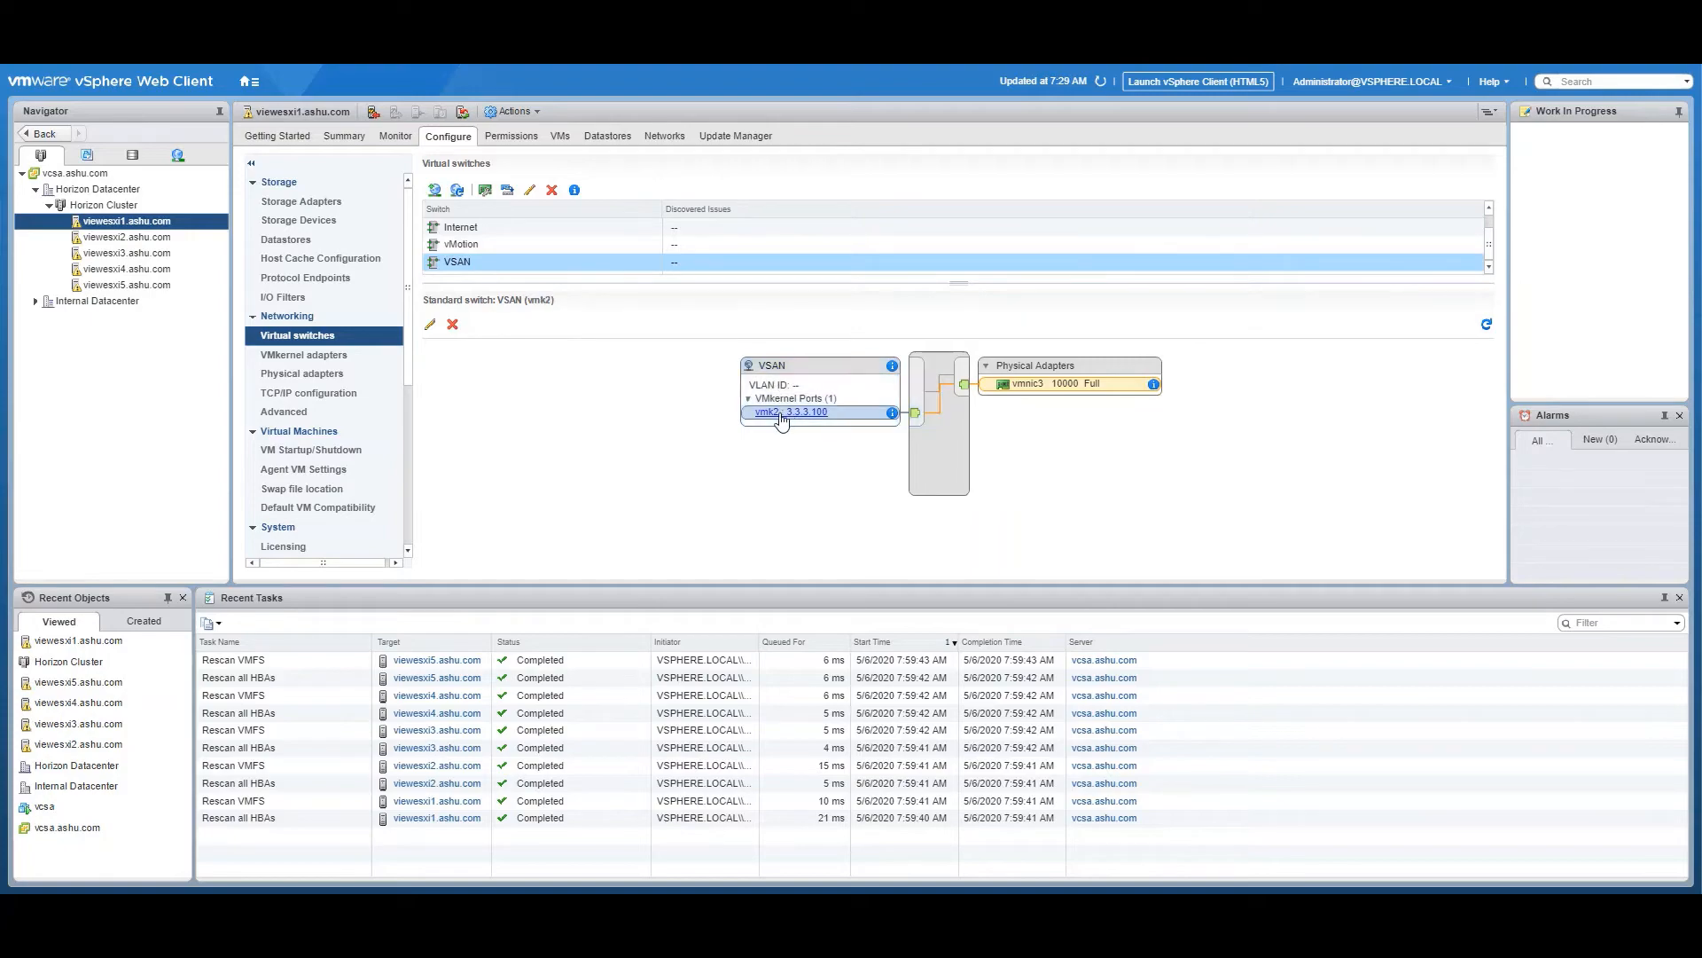
left_click(430, 326)
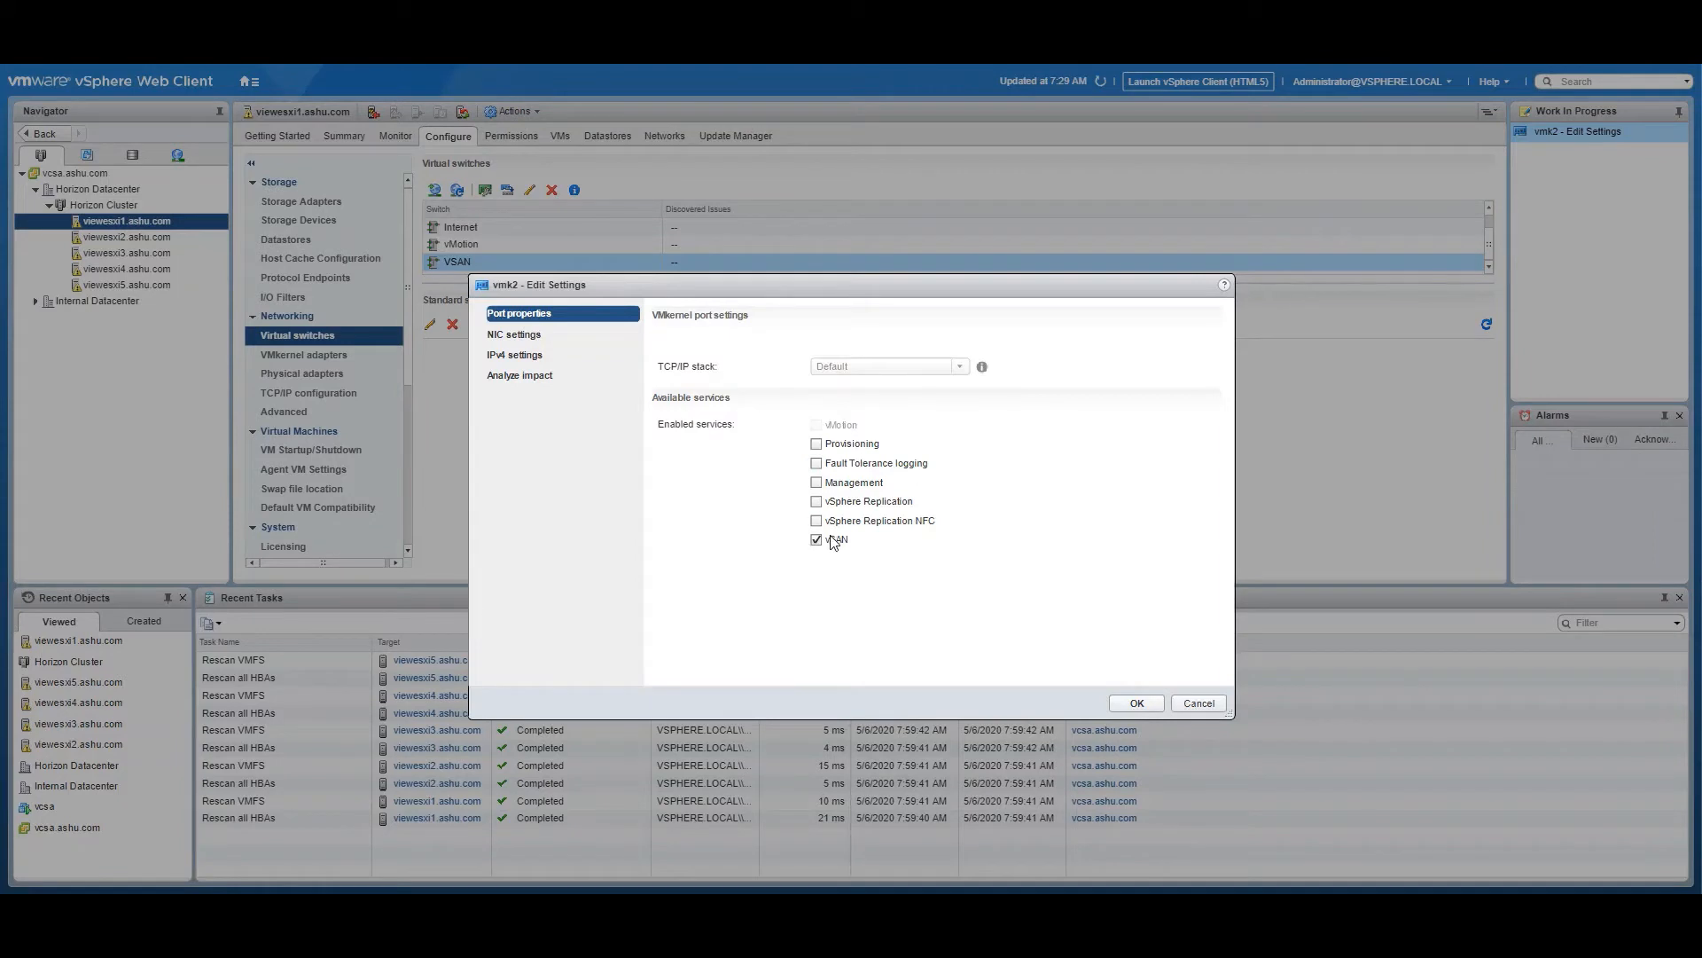
left_click(1181, 704)
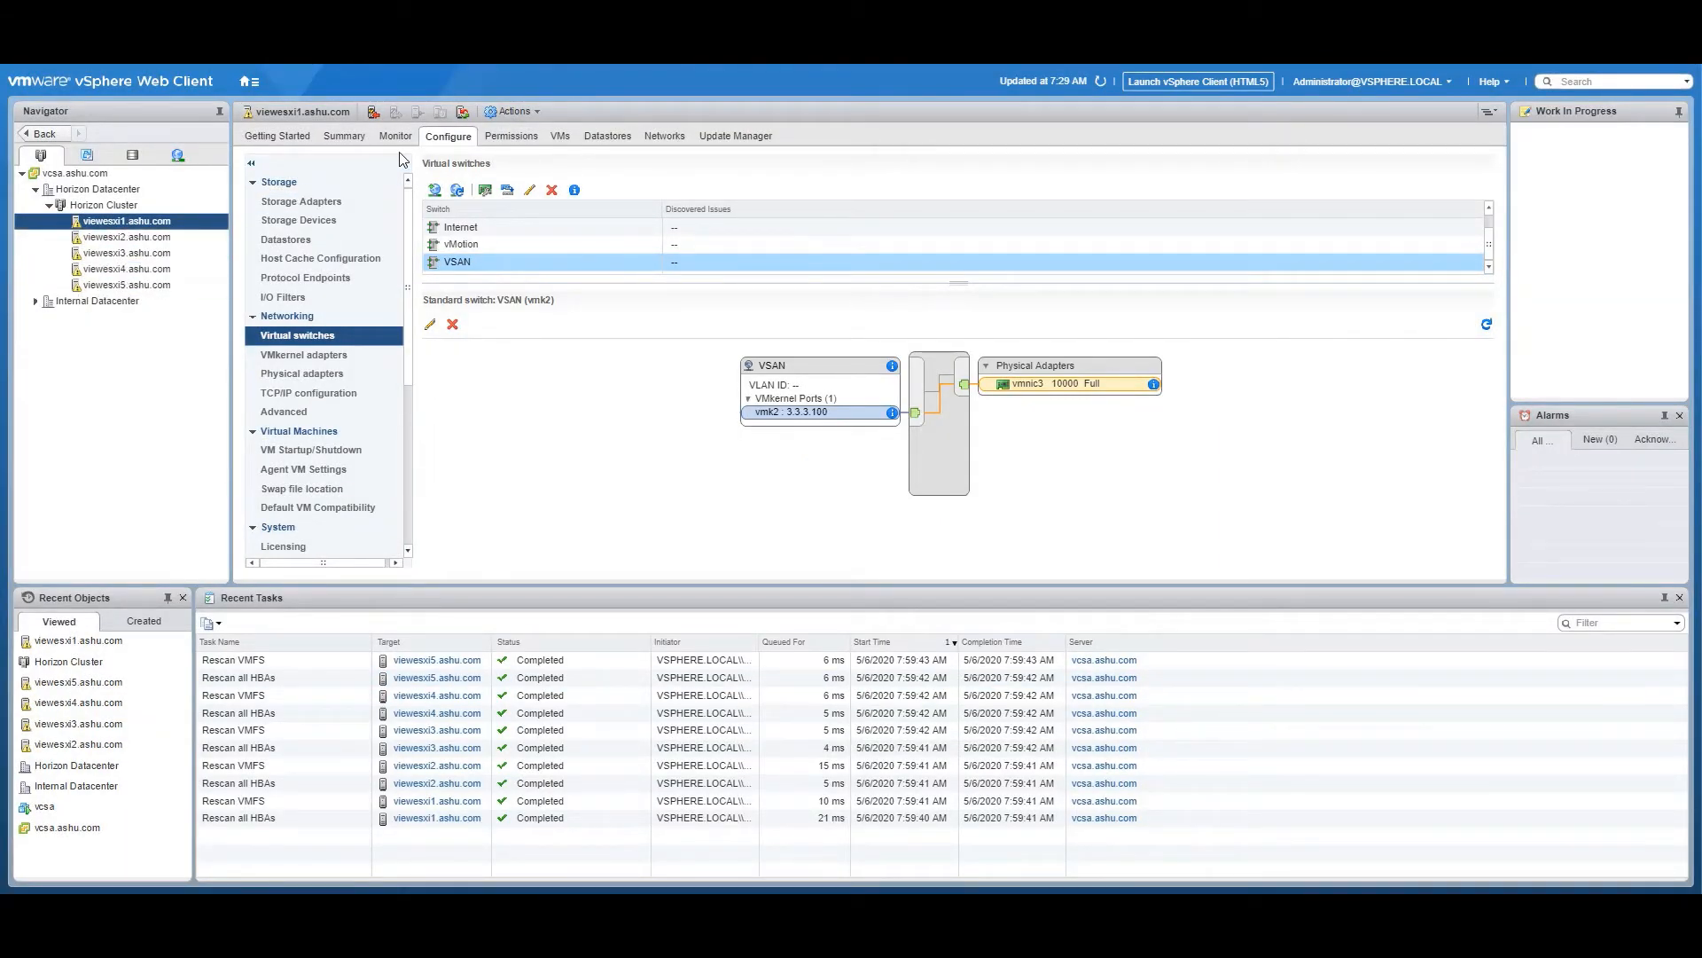
left_click(249, 322)
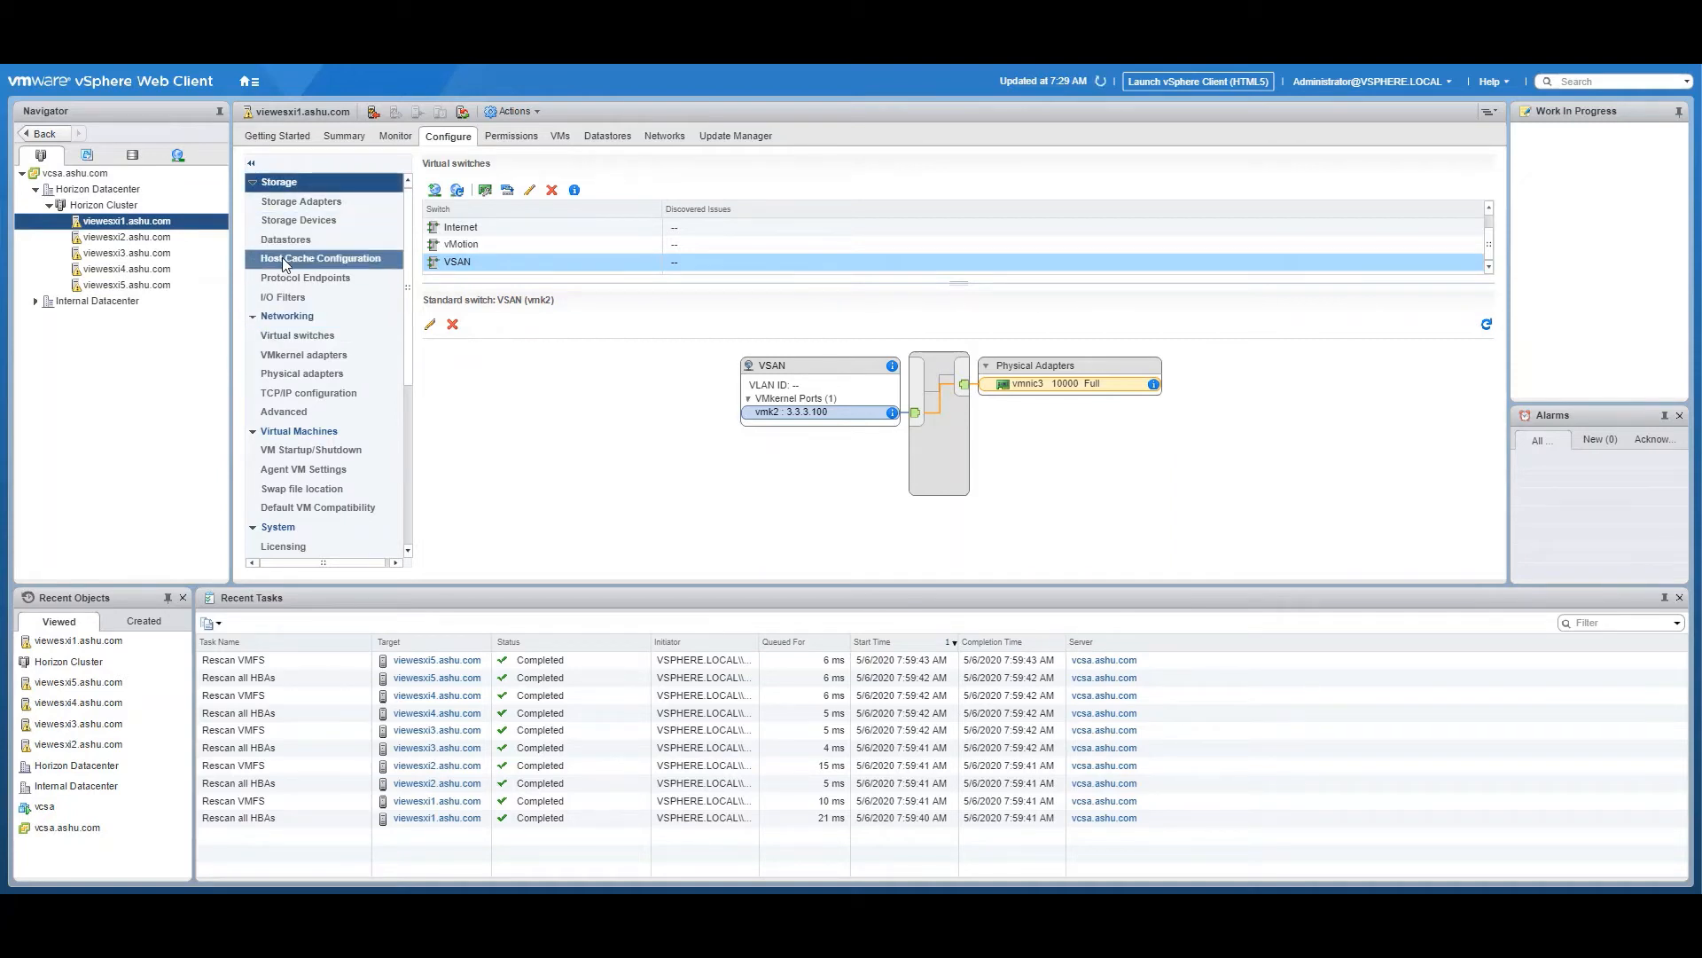
Turn off vSphere HA in the availability settings of Horizon Cluster
left_click(104, 205)
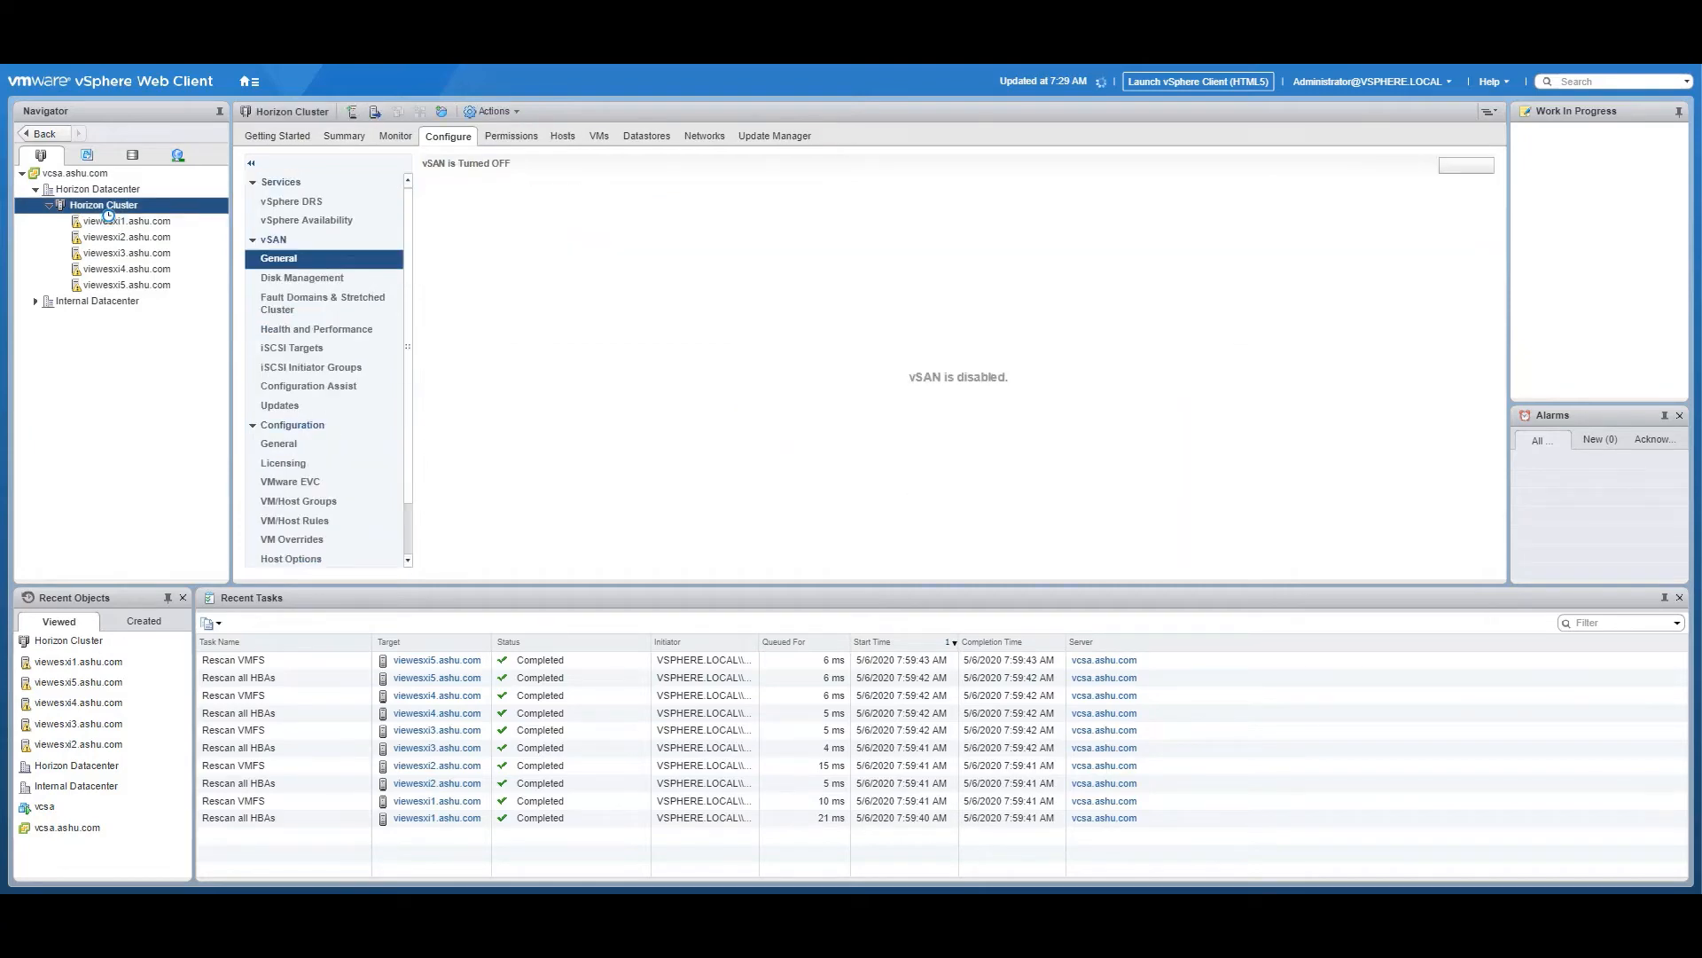
left_click(297, 221)
left_click(1454, 167)
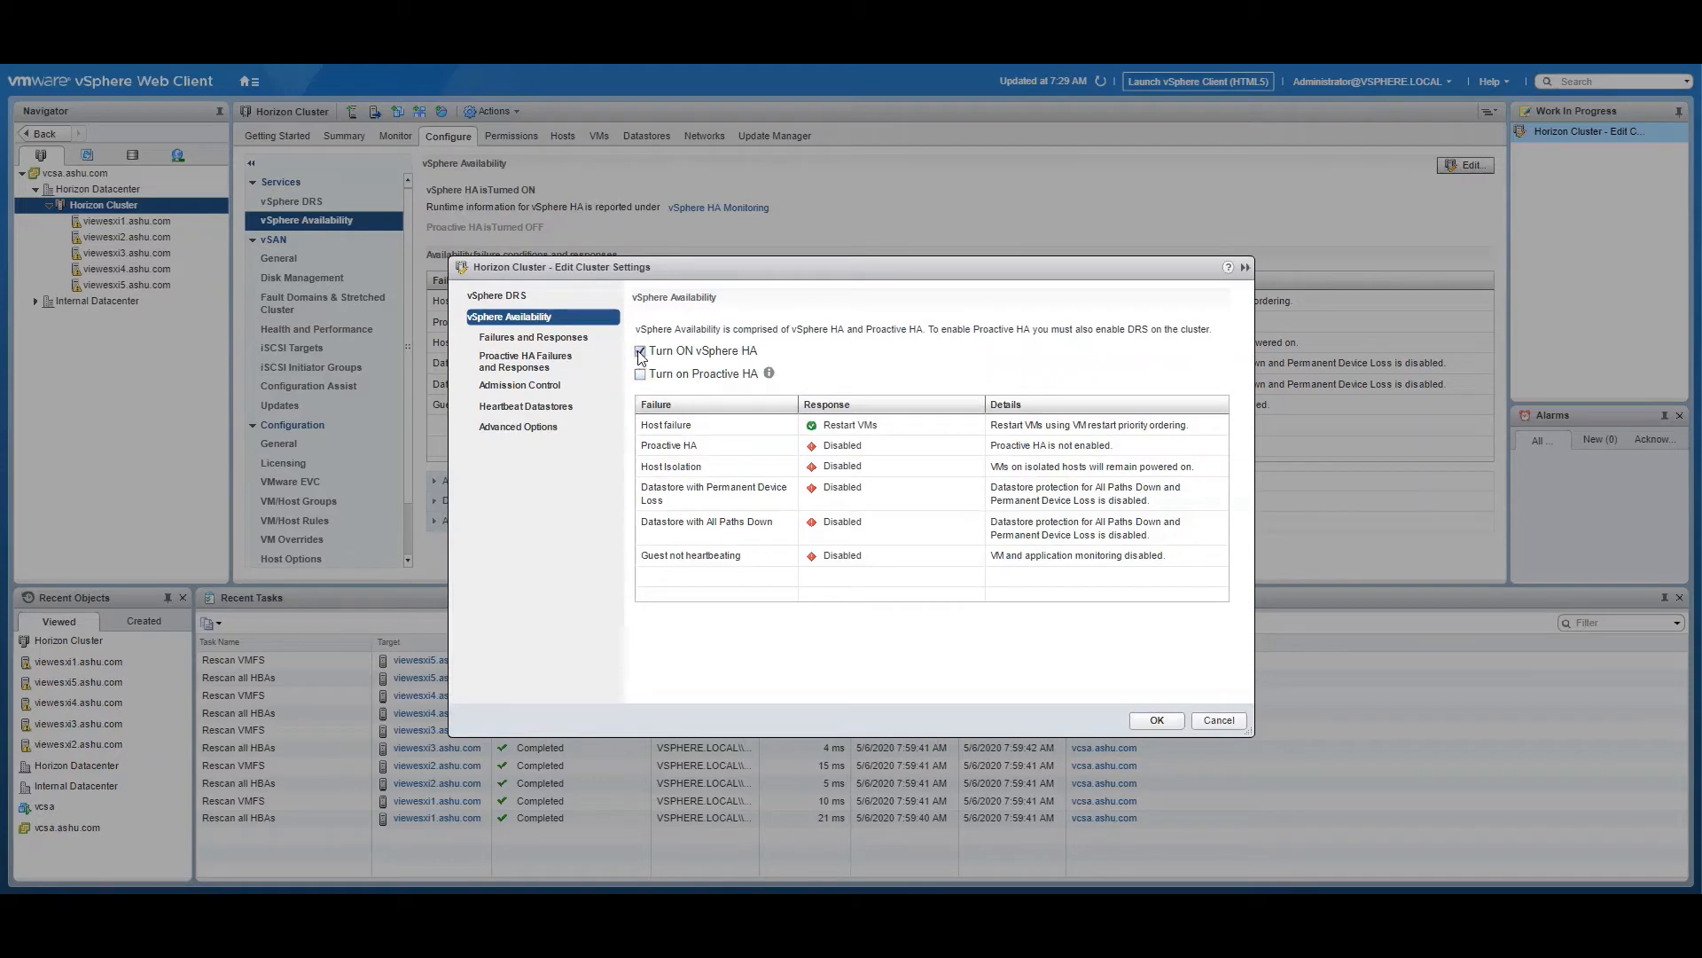
left_click(639, 352)
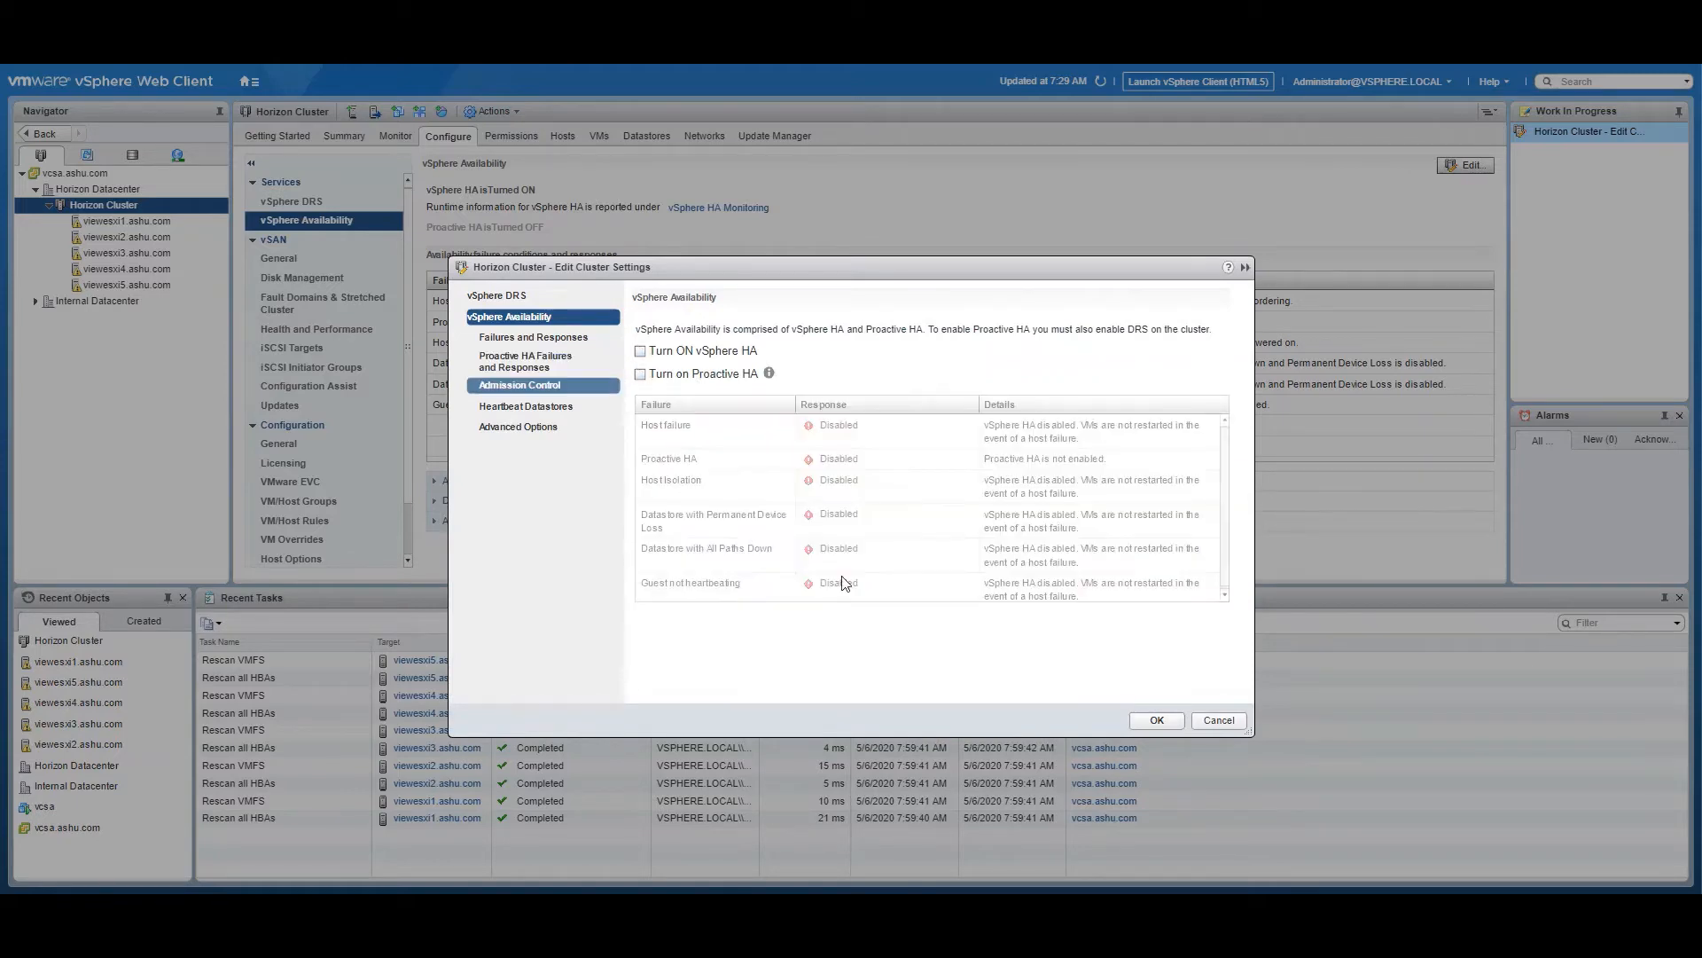
left_click(1152, 720)
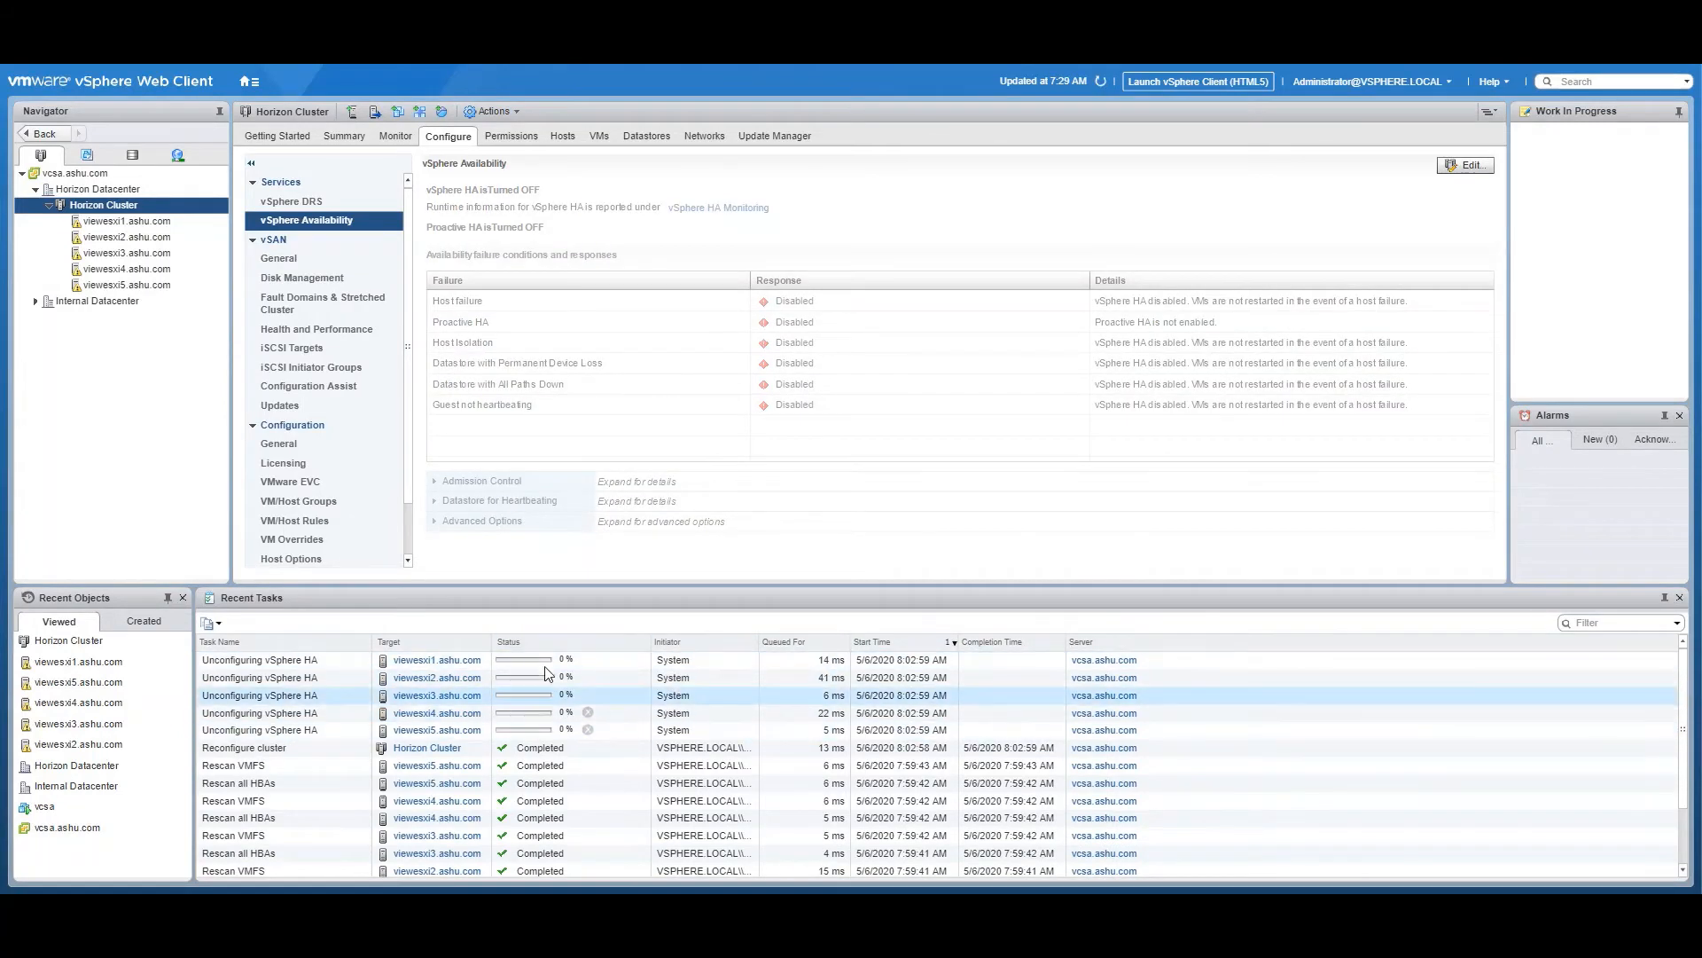
Start configuring vSAN on Horizon Cluster with the default capabilities and proceed past network validation to disk claiming
left_click(277, 258)
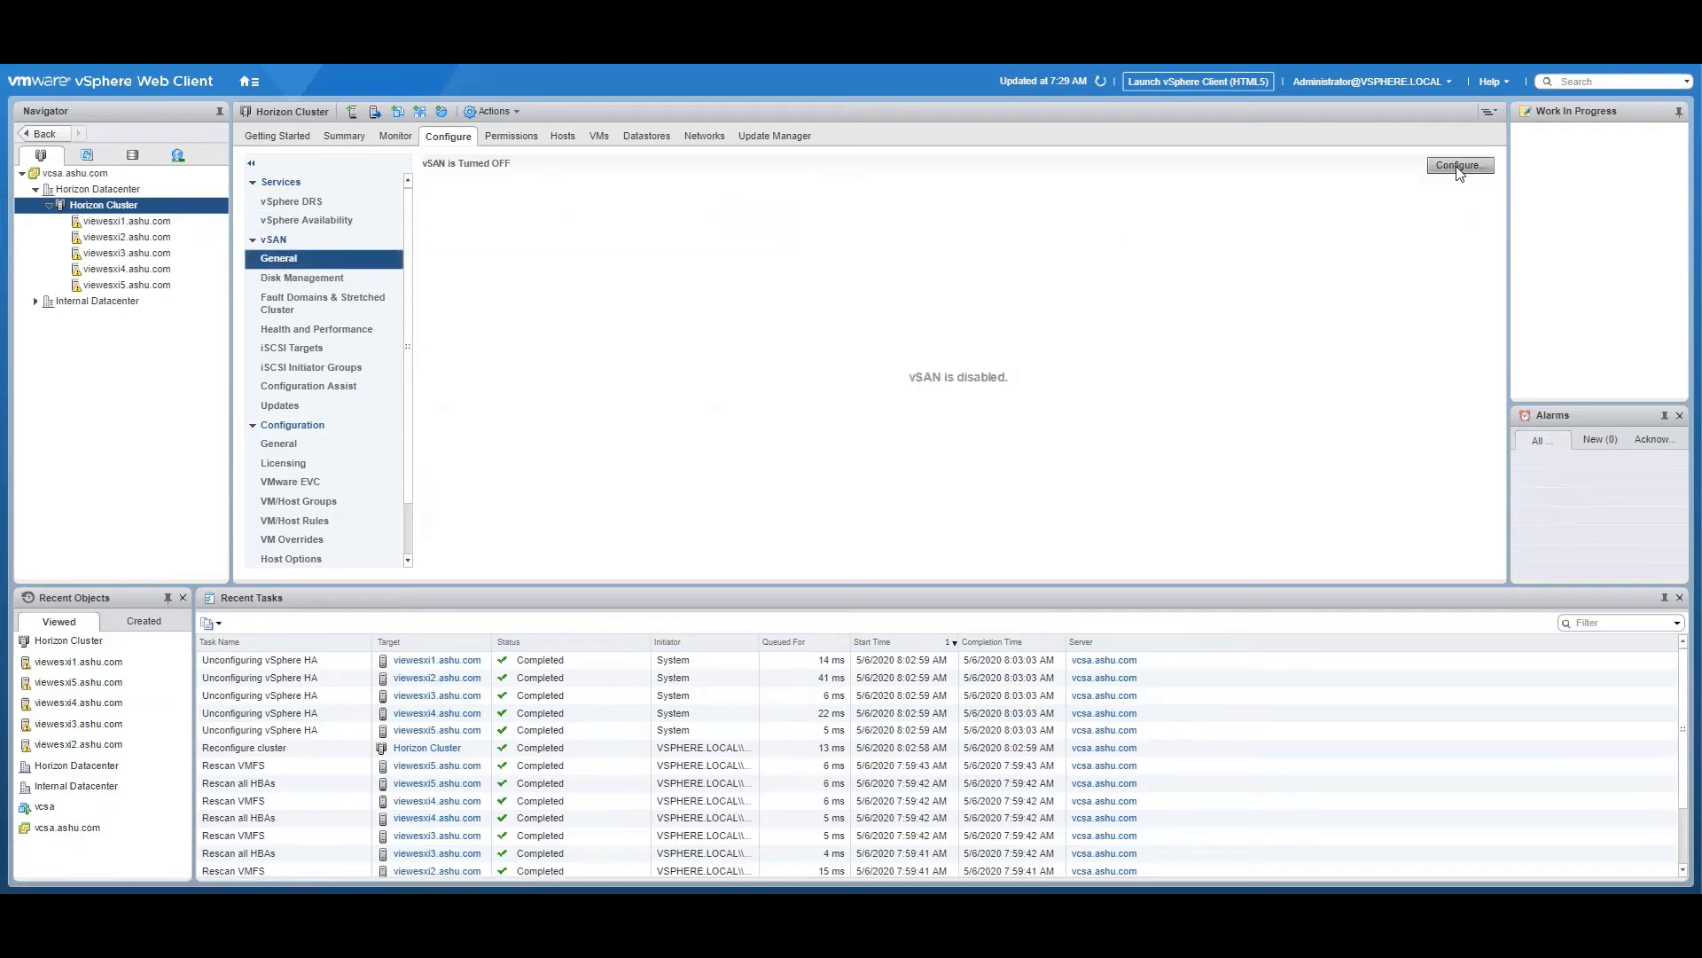
left_click(1458, 167)
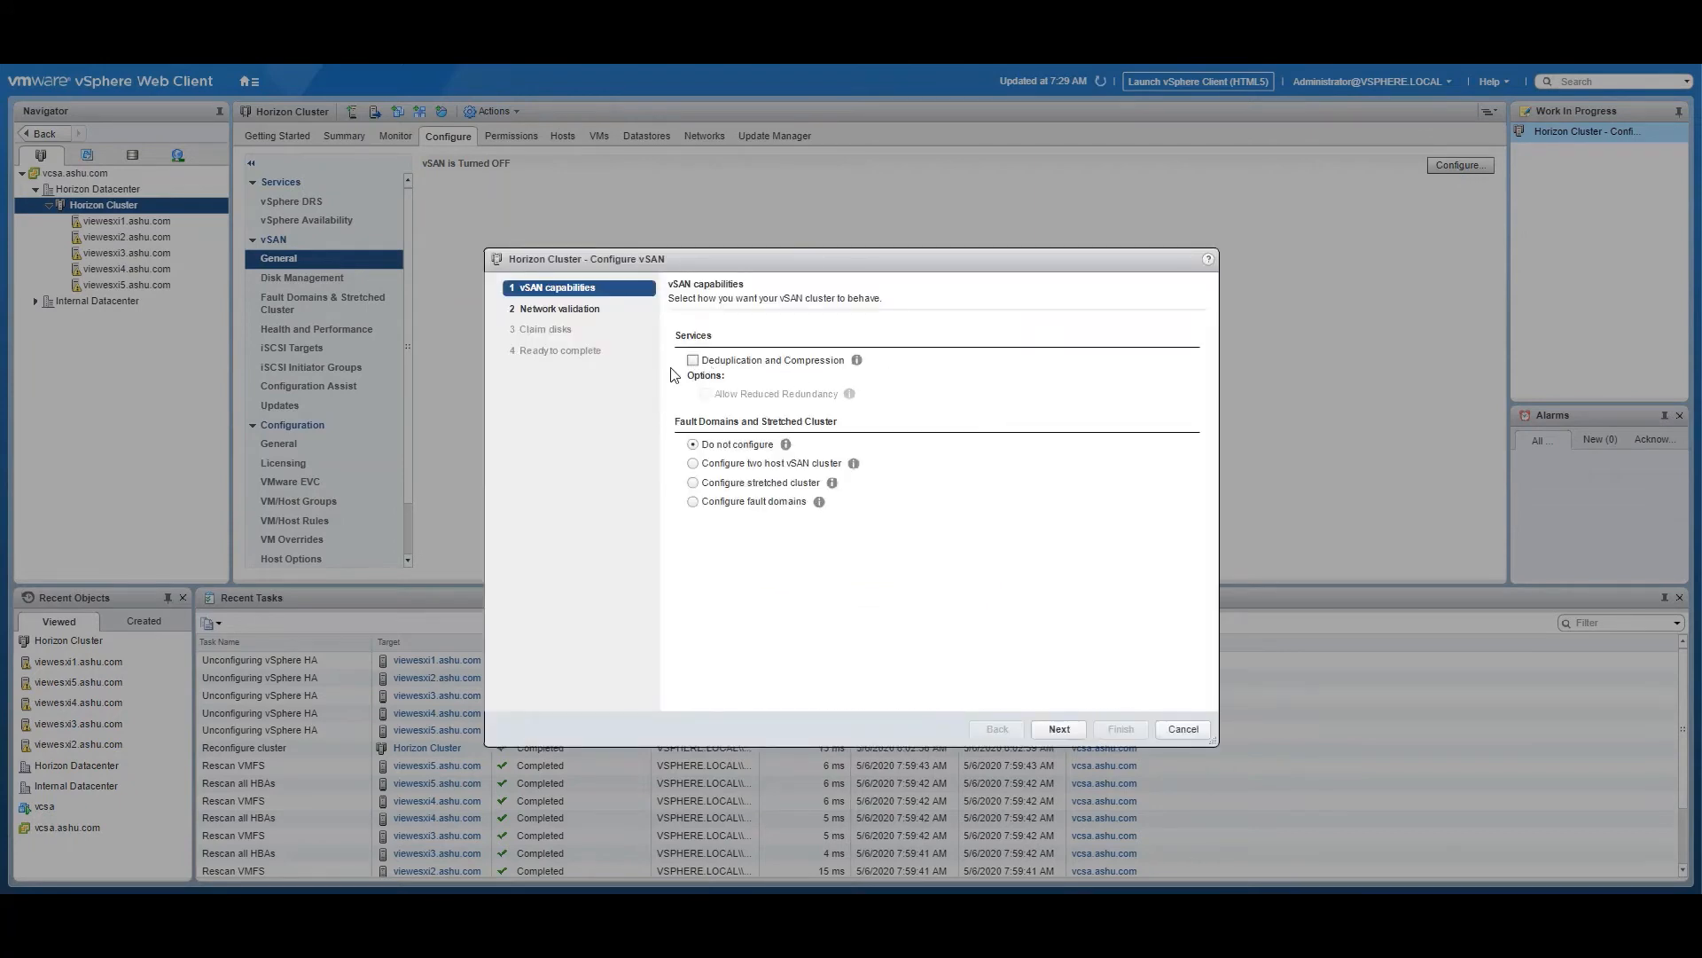
left_click(1060, 729)
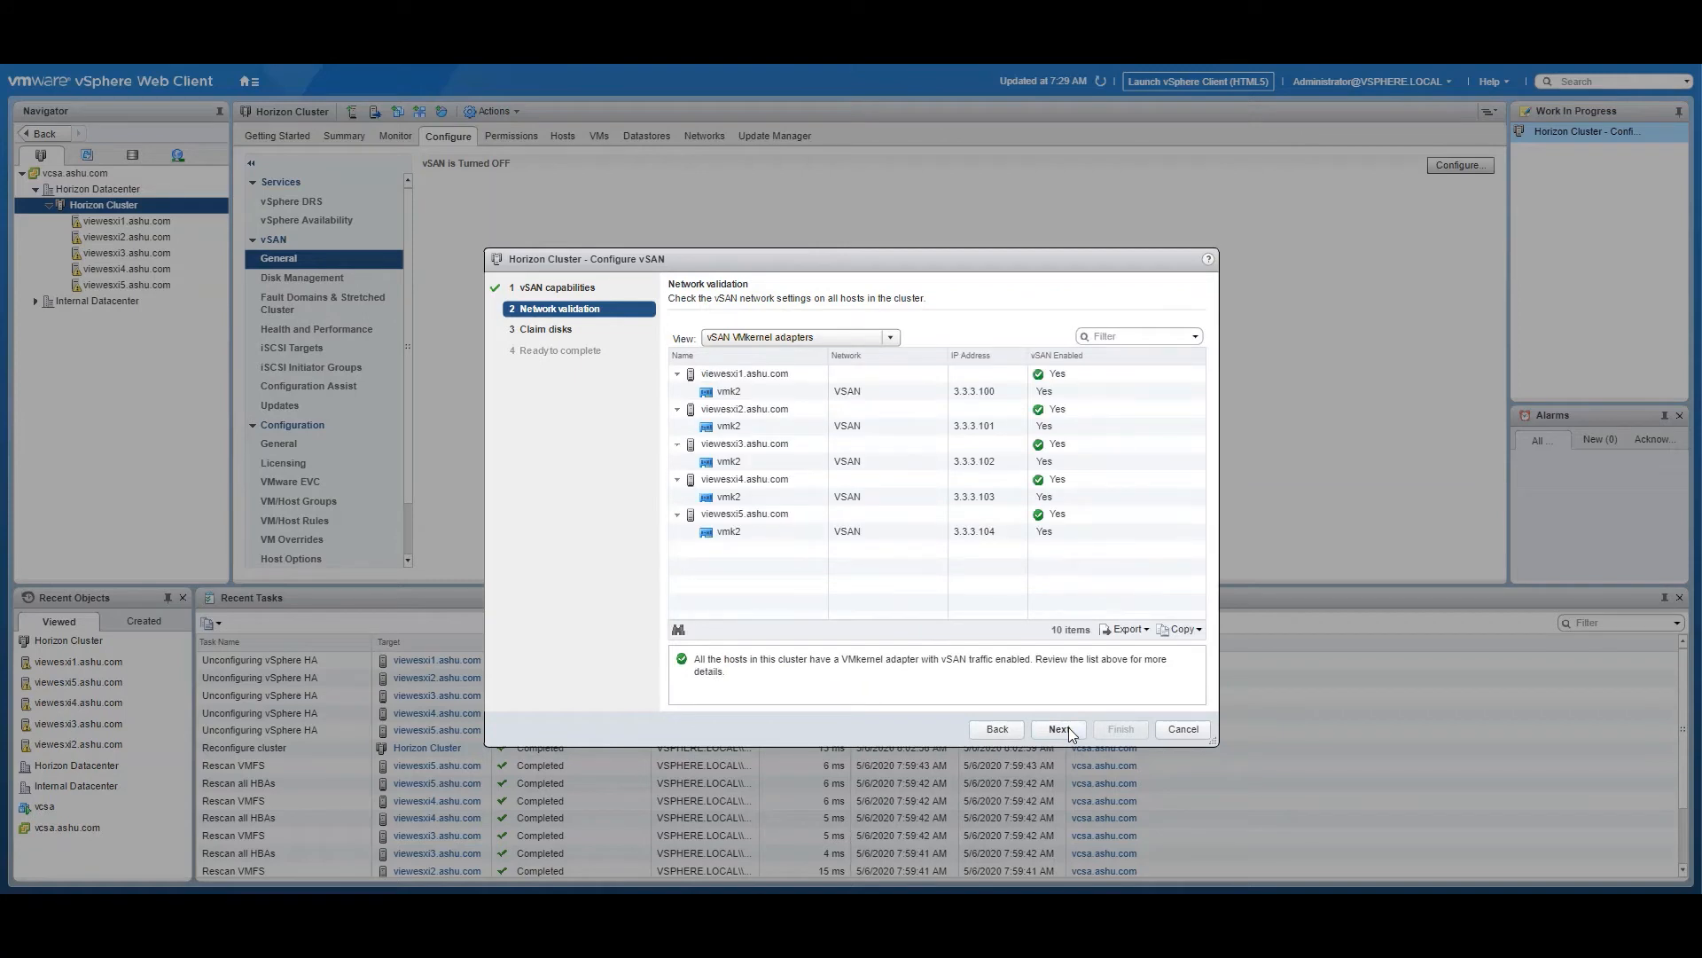
left_click(1063, 729)
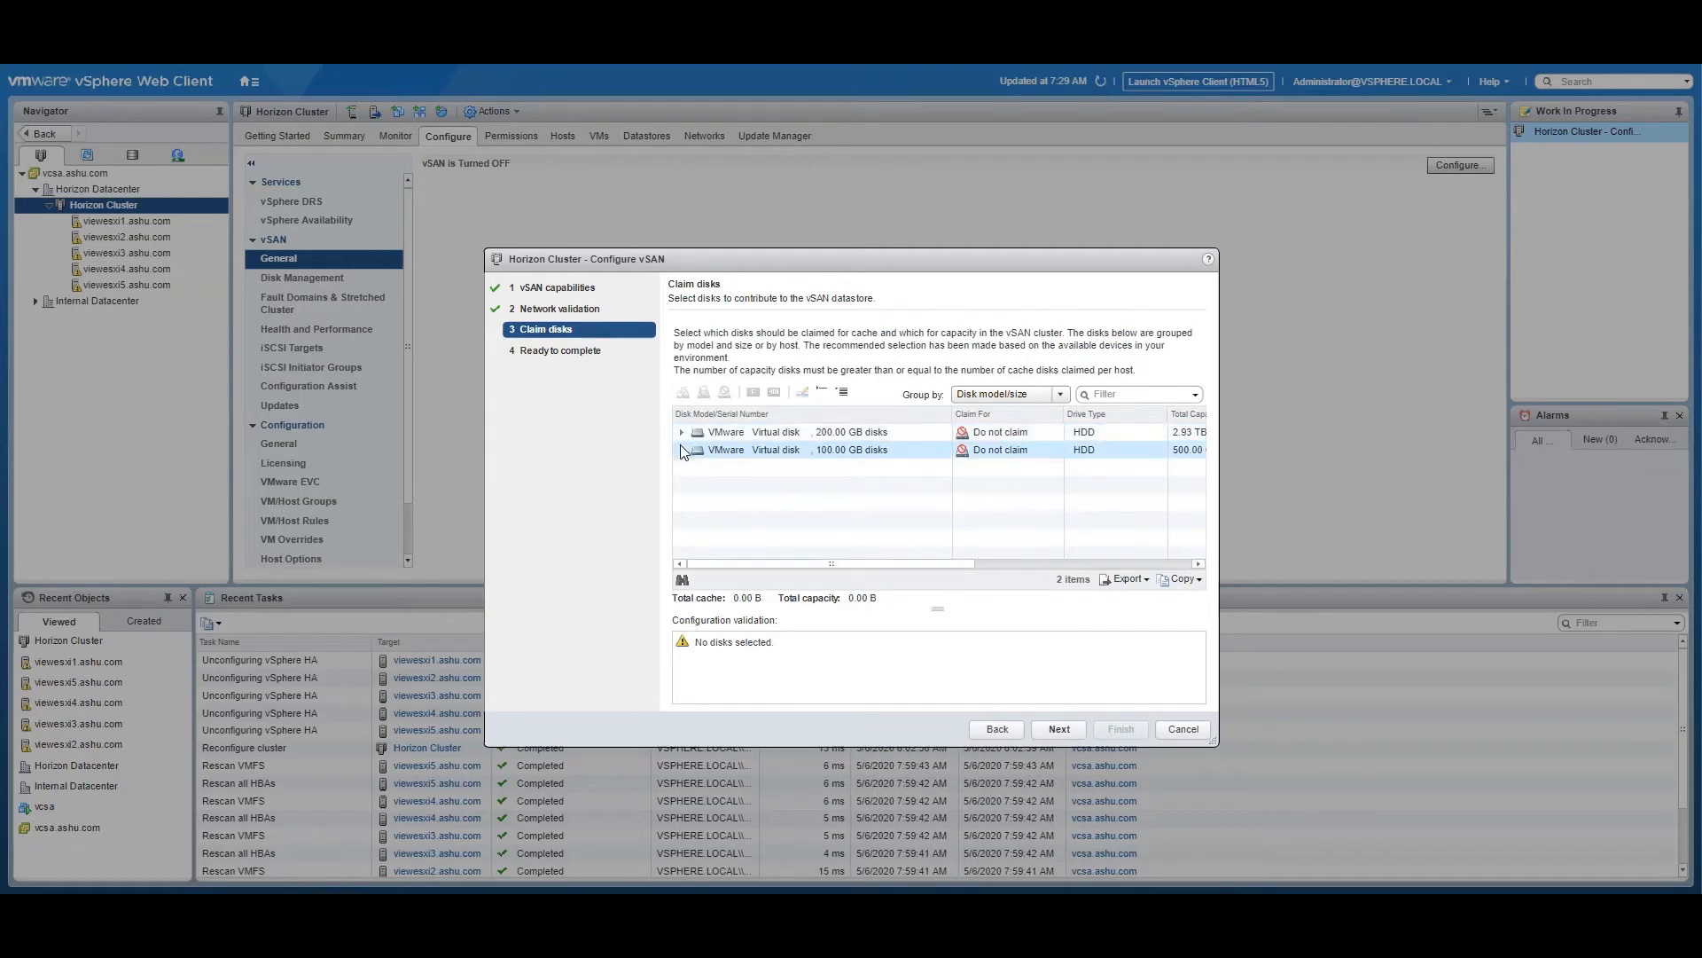
Mark the 100 GB virtual disks as flash and claim them for the cache tier
left_click(736, 454)
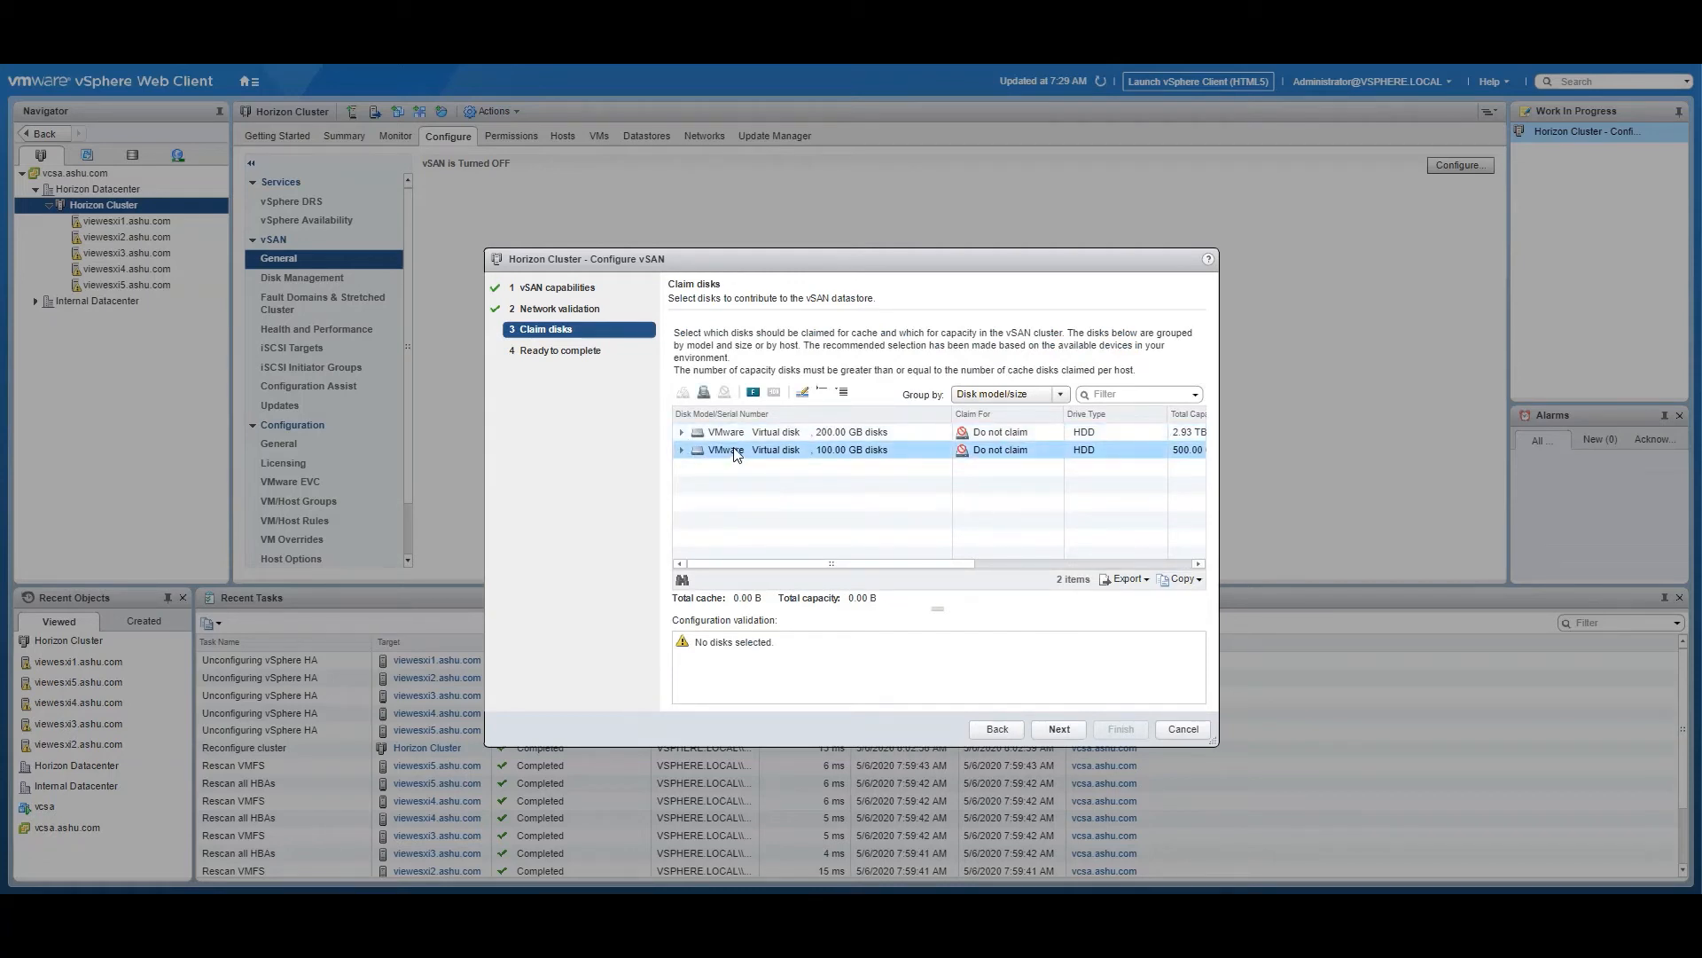
left_click(753, 394)
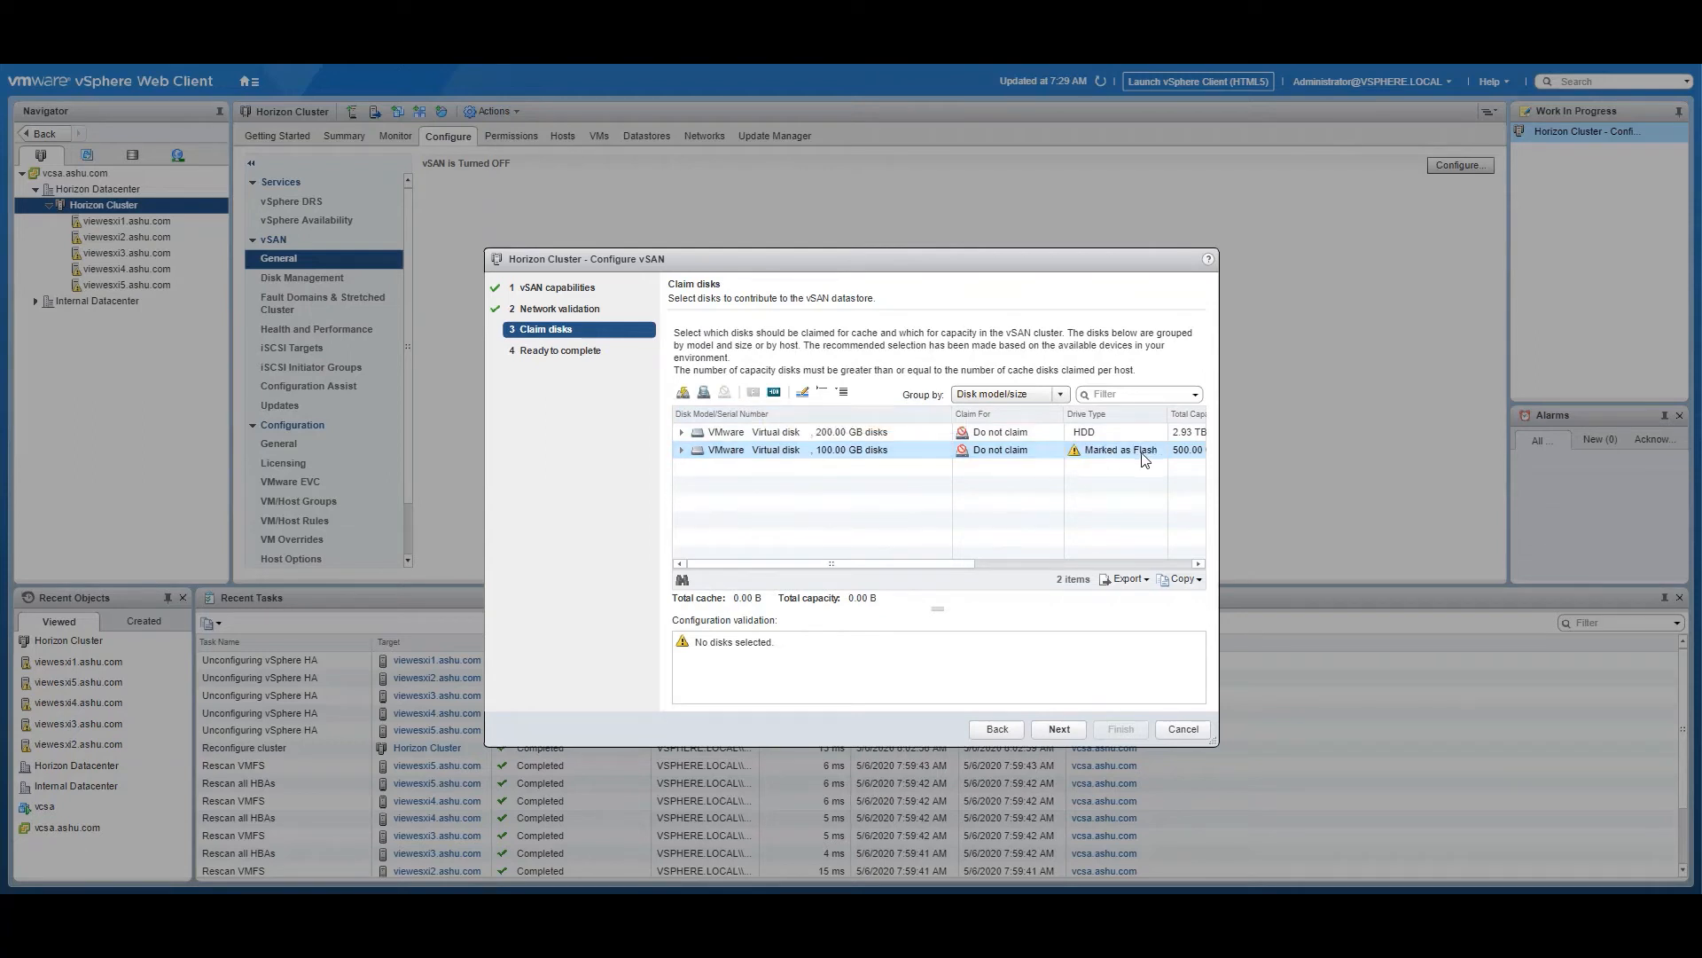
left_click(1016, 453)
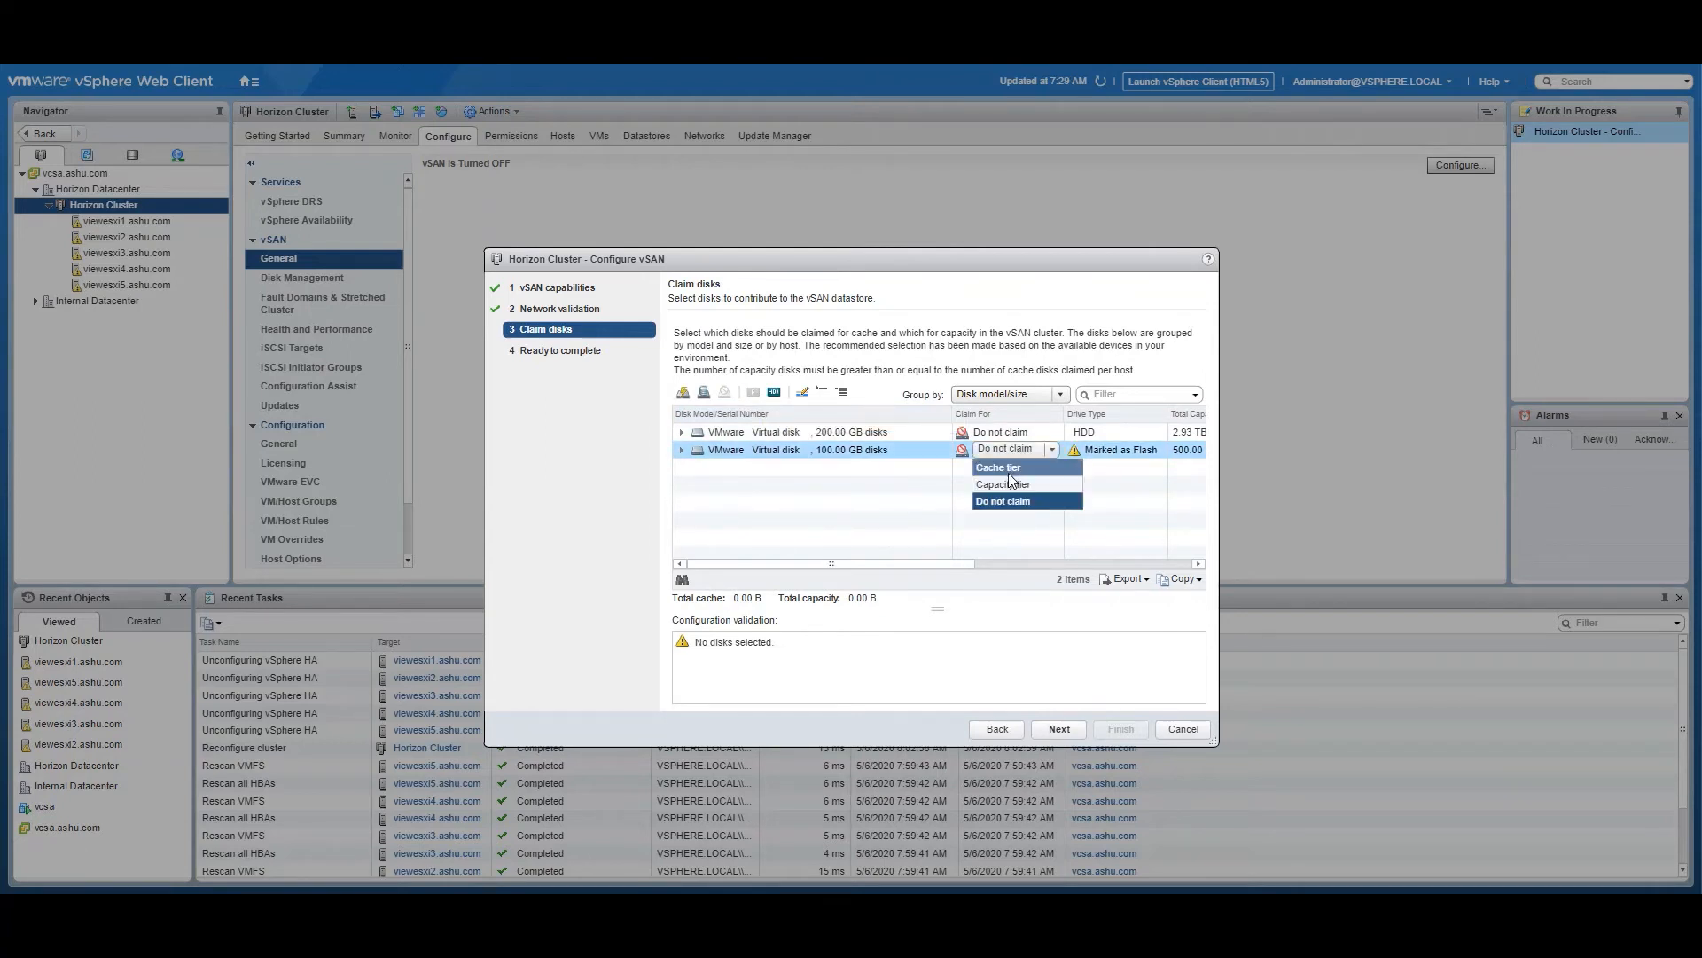
left_click(1002, 466)
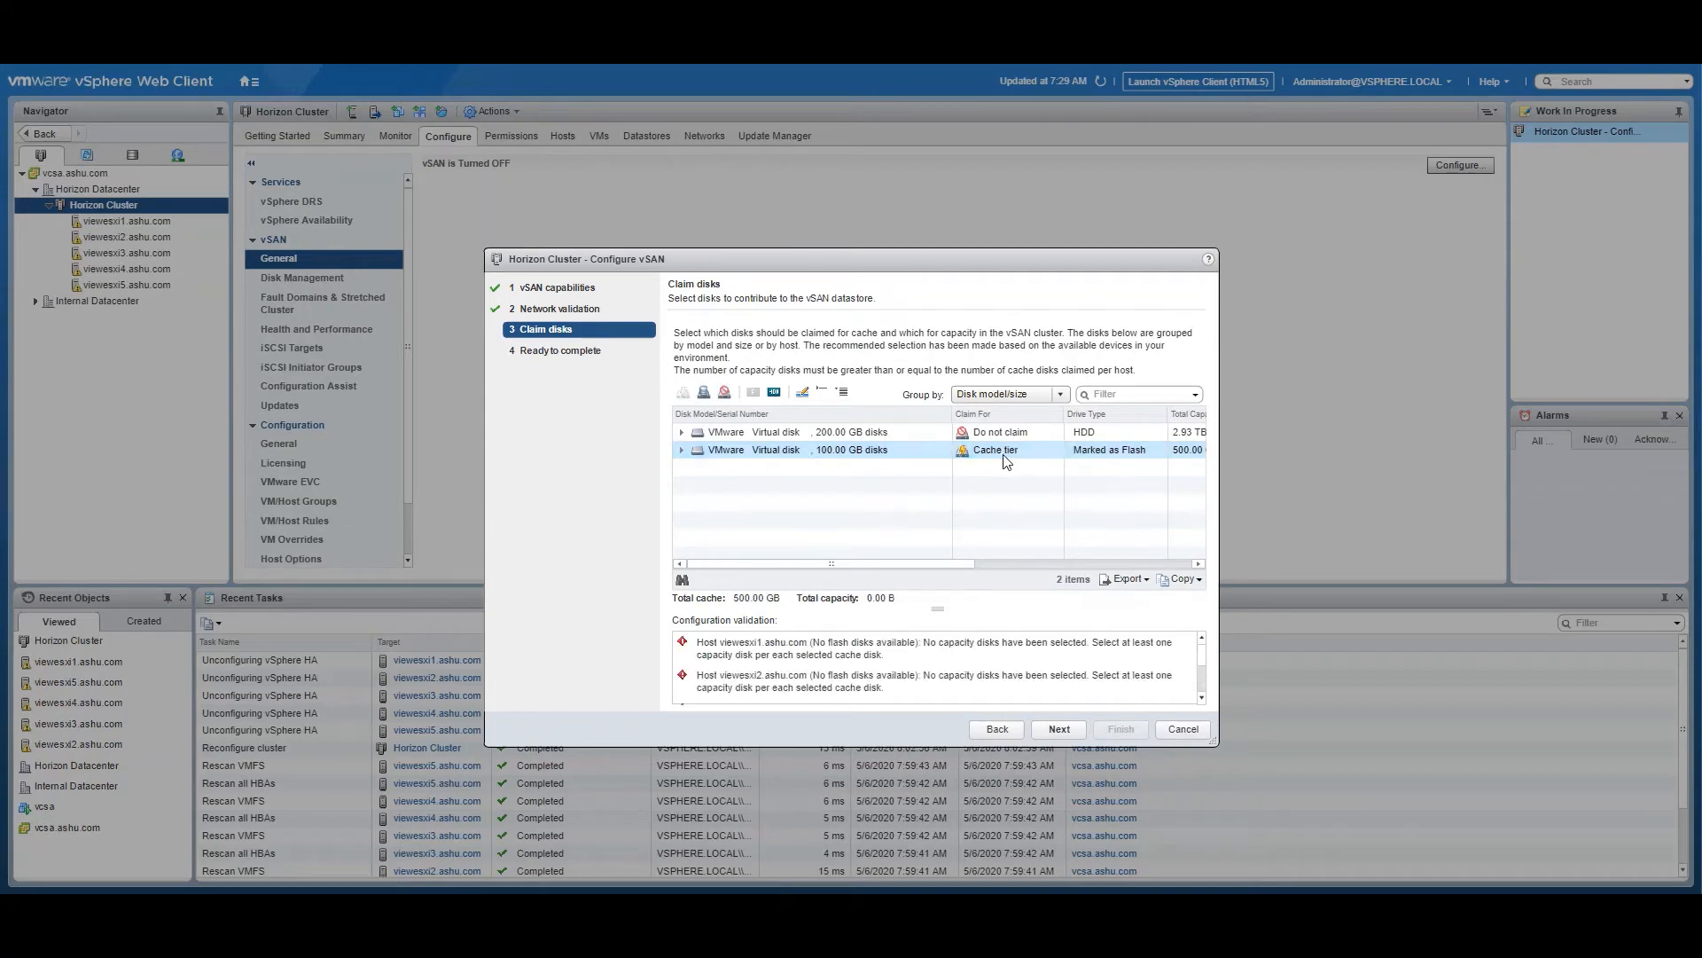
Claim the 200 GB virtual disks for the capacity tier and complete the vSAN configuration of Horizon Cluster
left_click(997, 433)
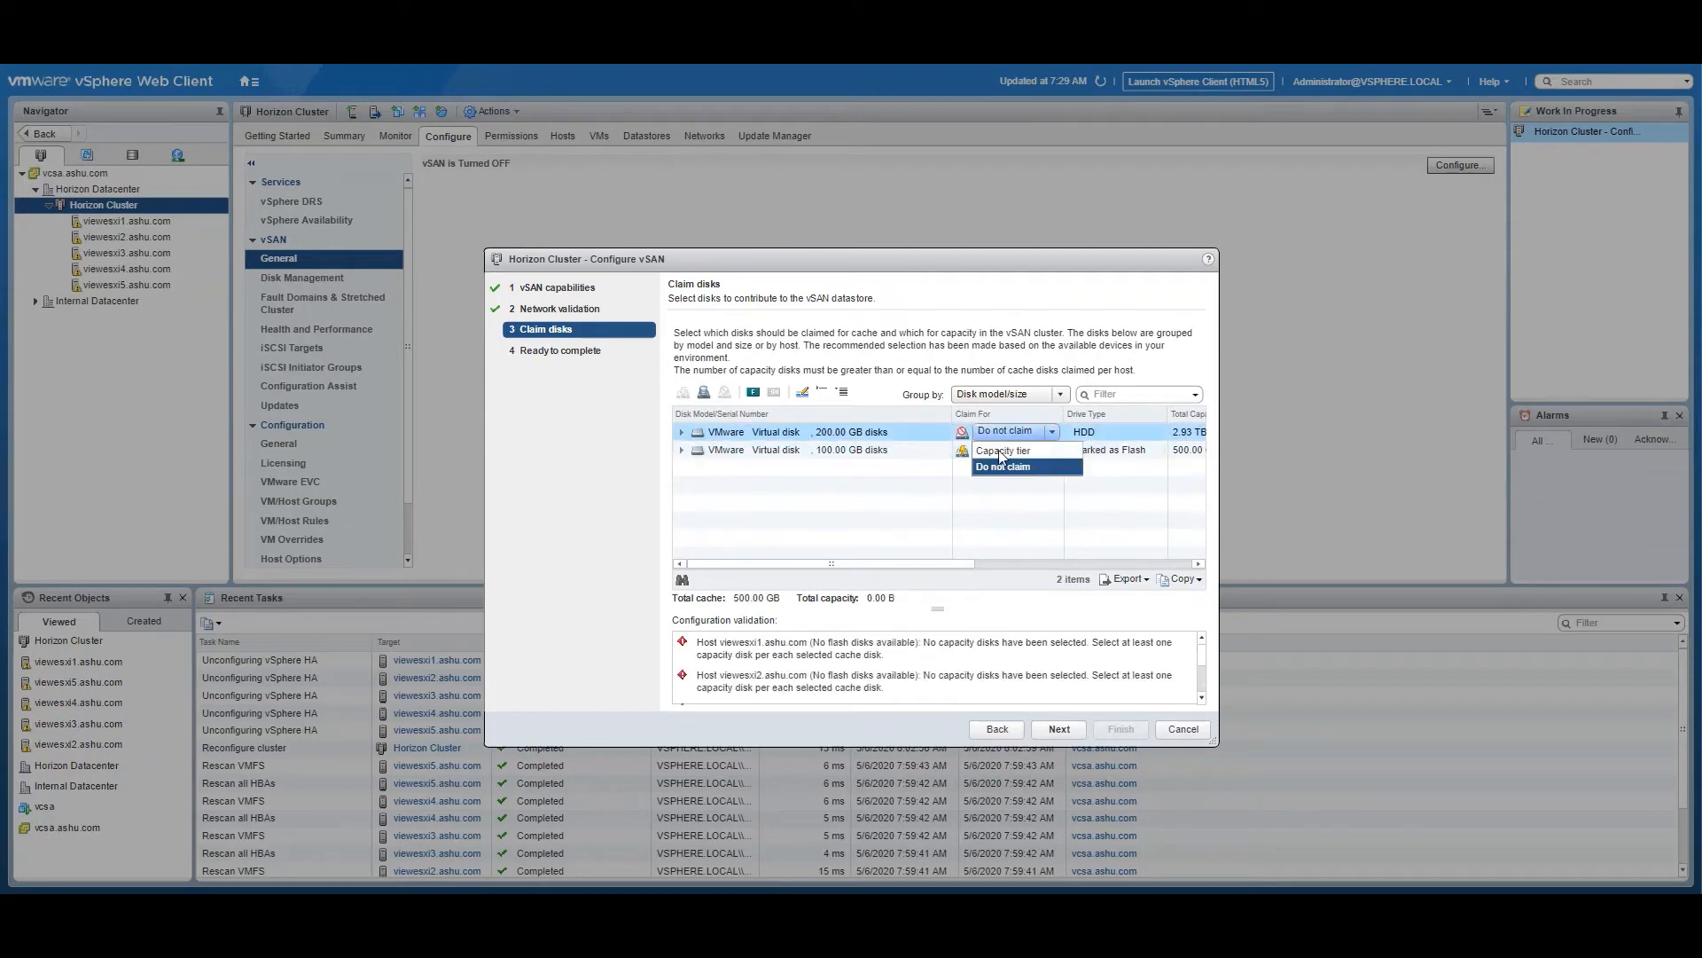
left_click(998, 450)
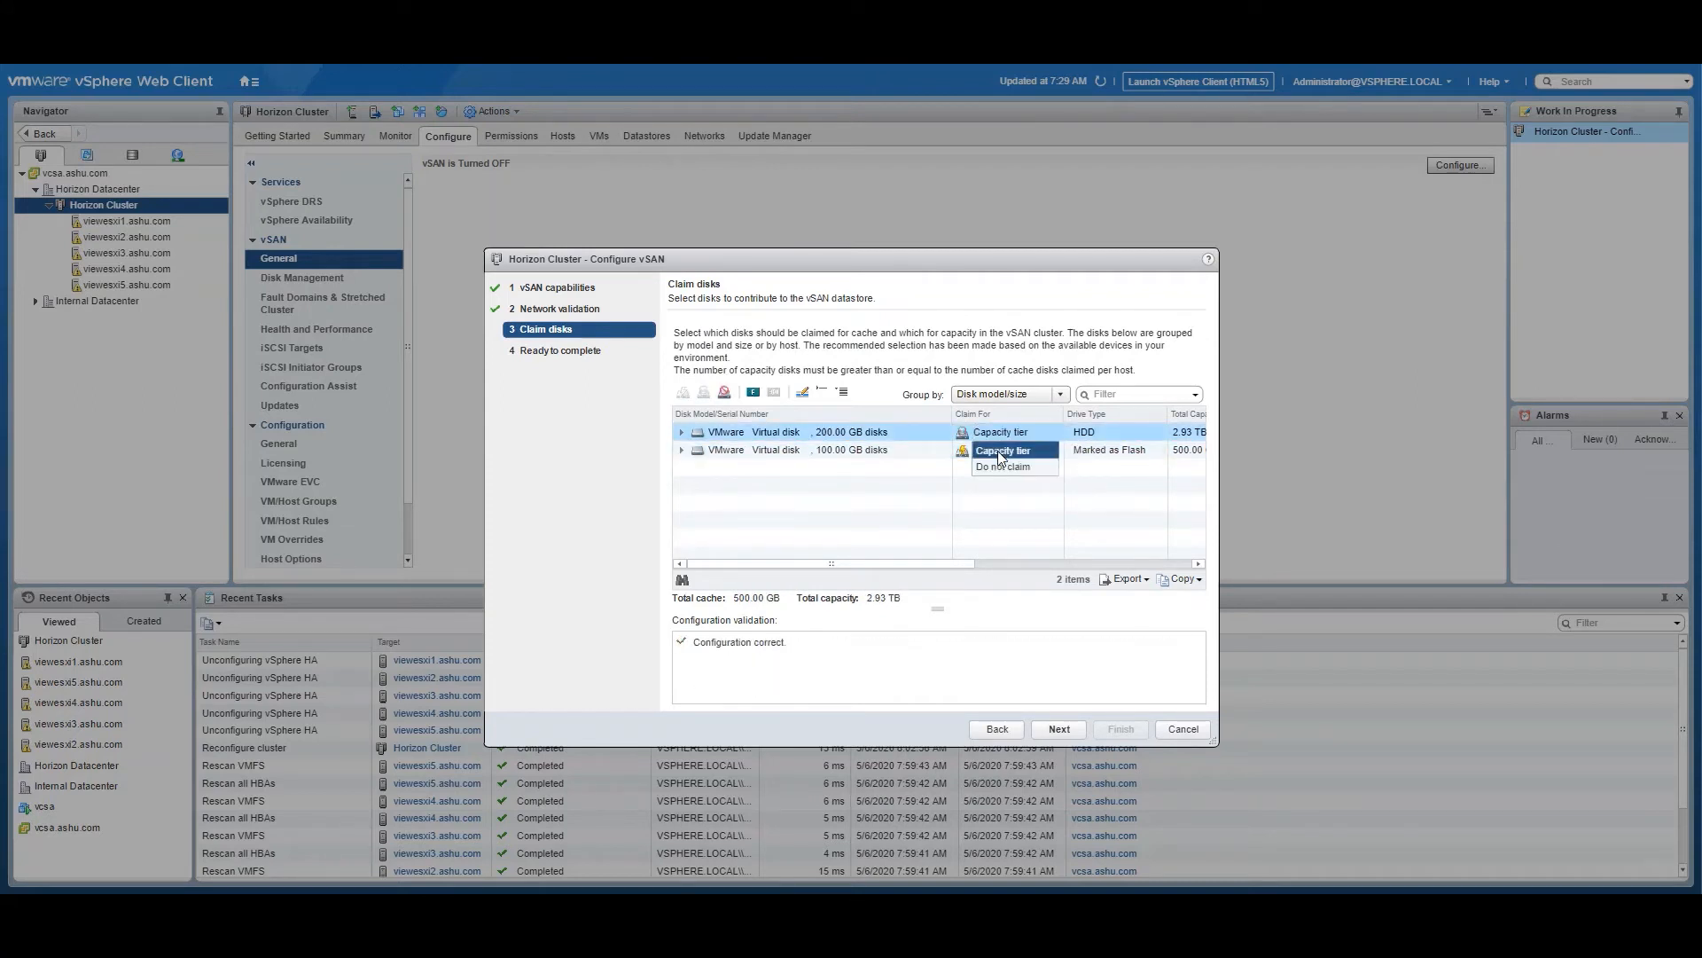
left_click(681, 432)
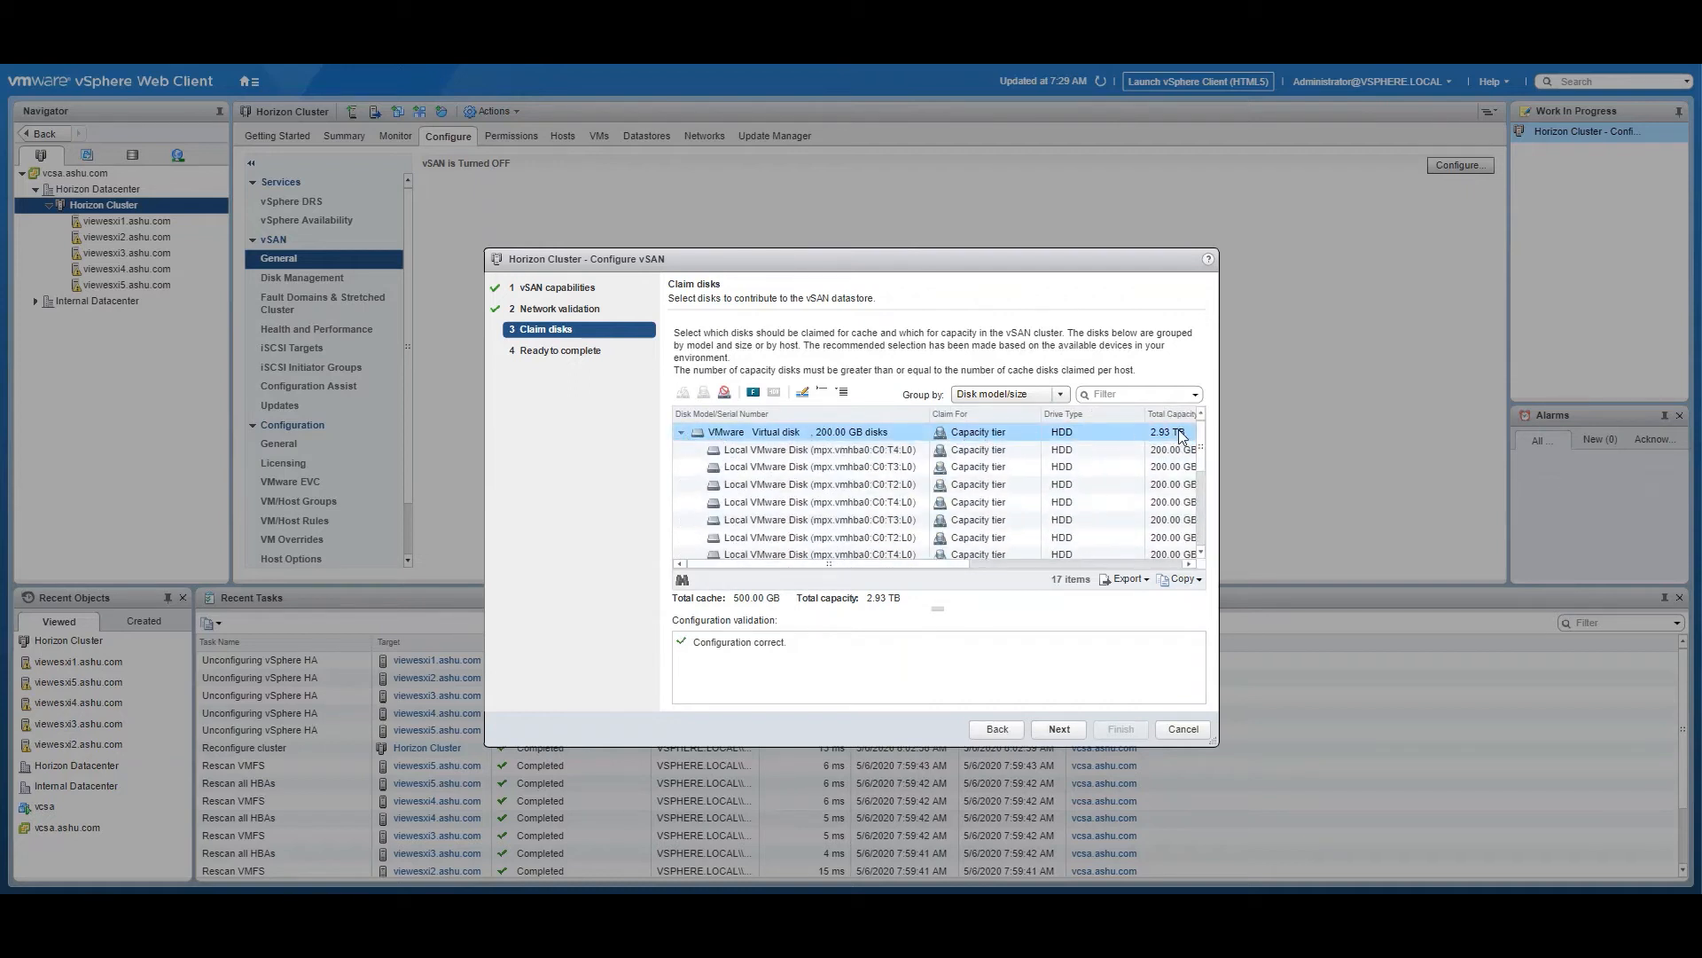
left_click(681, 433)
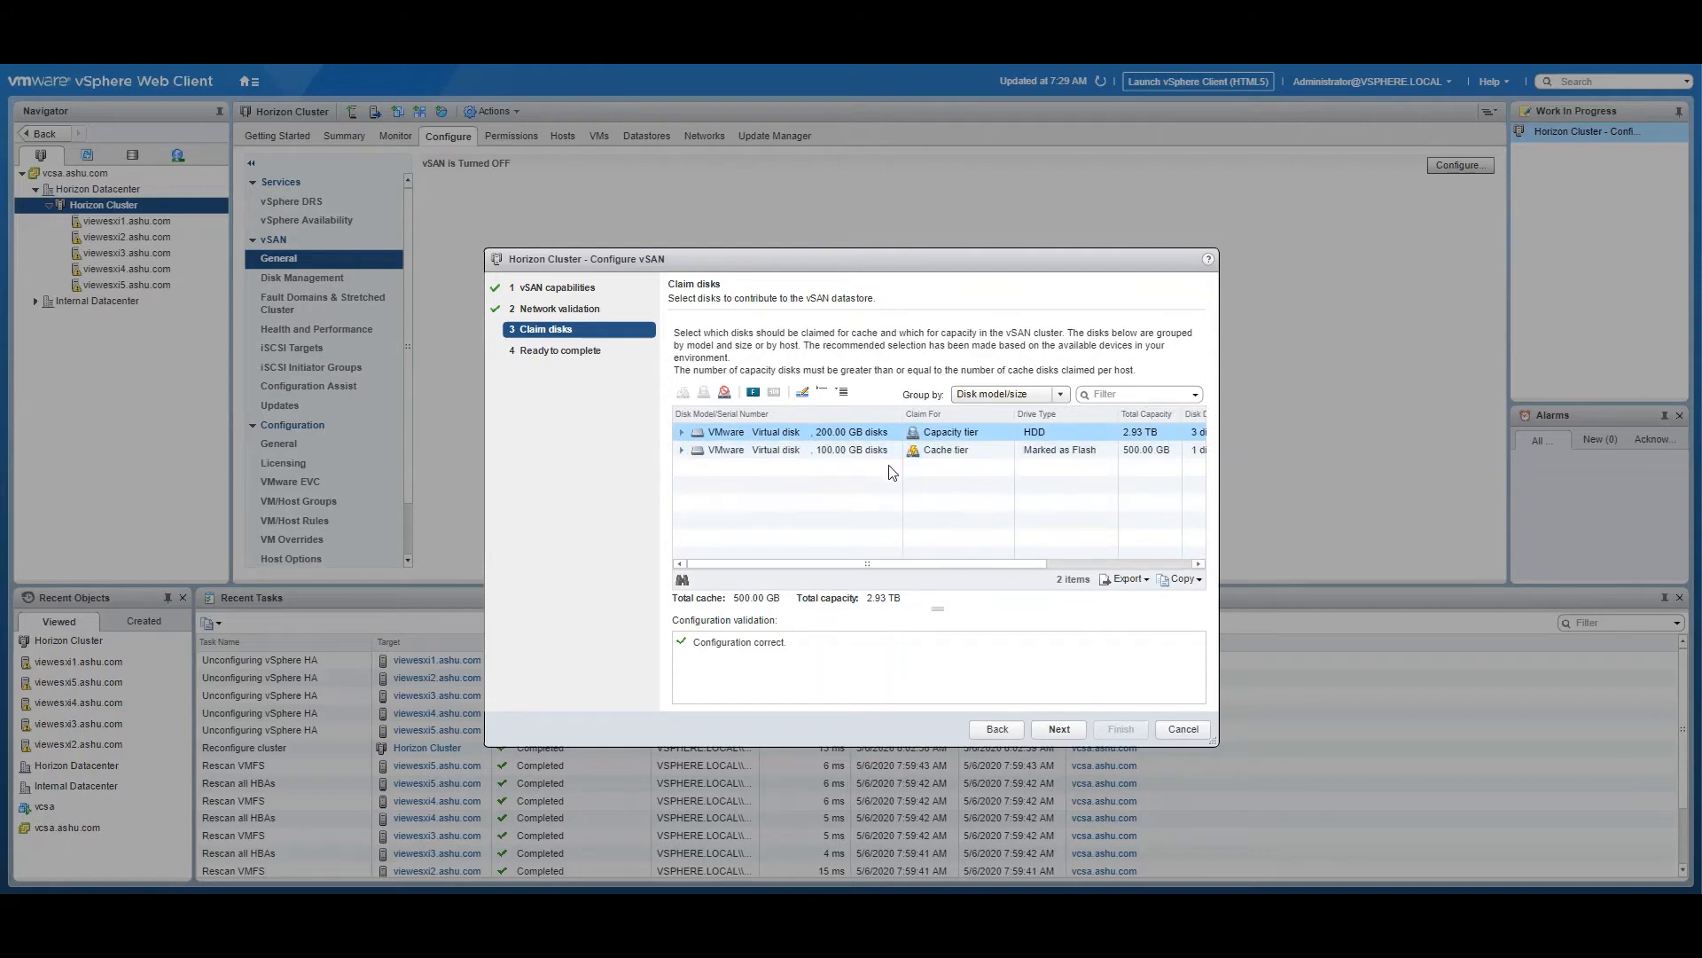
left_click(1073, 565)
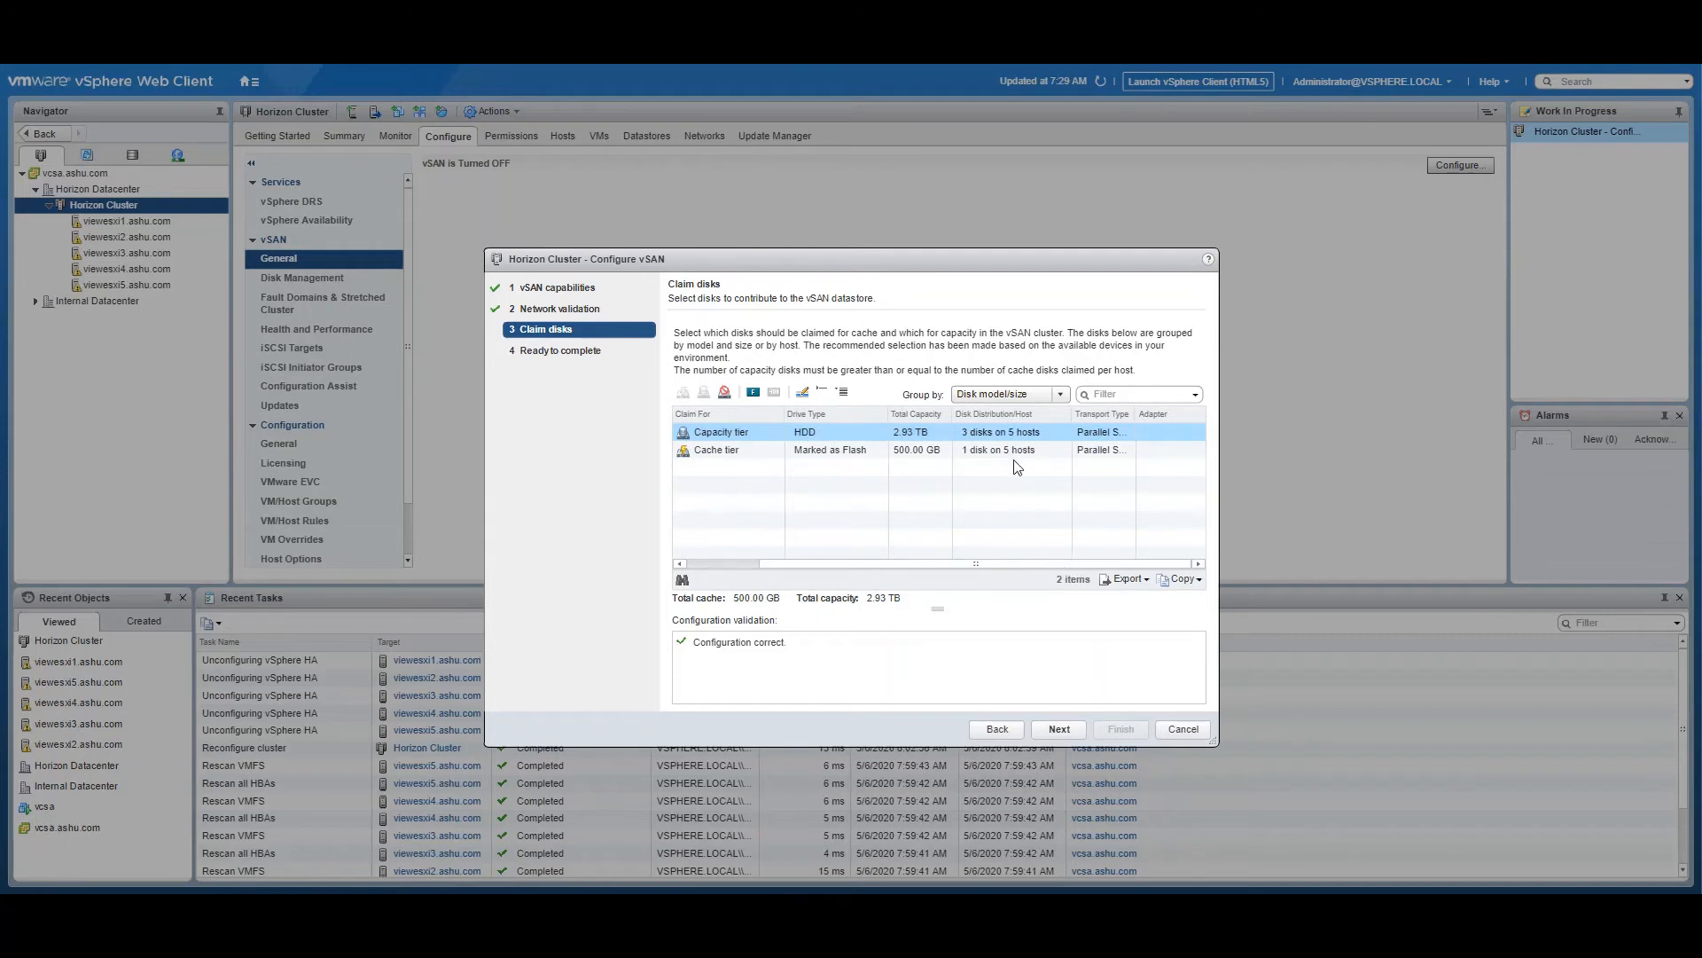
left_click(1061, 728)
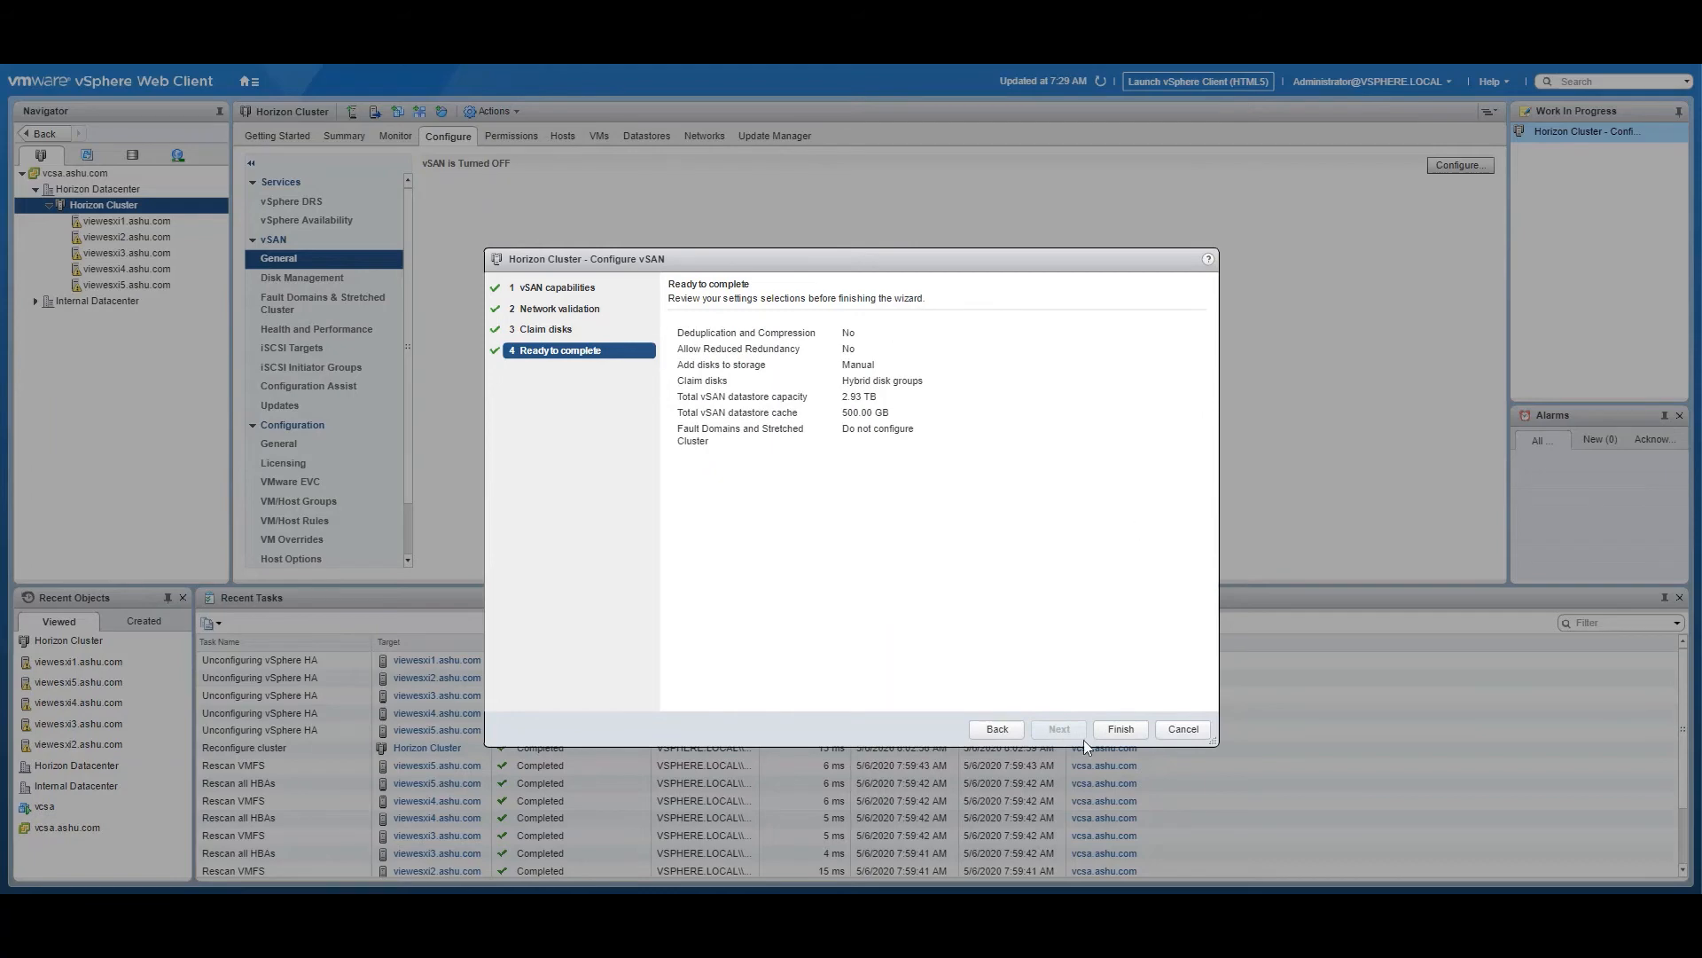
left_click(1115, 729)
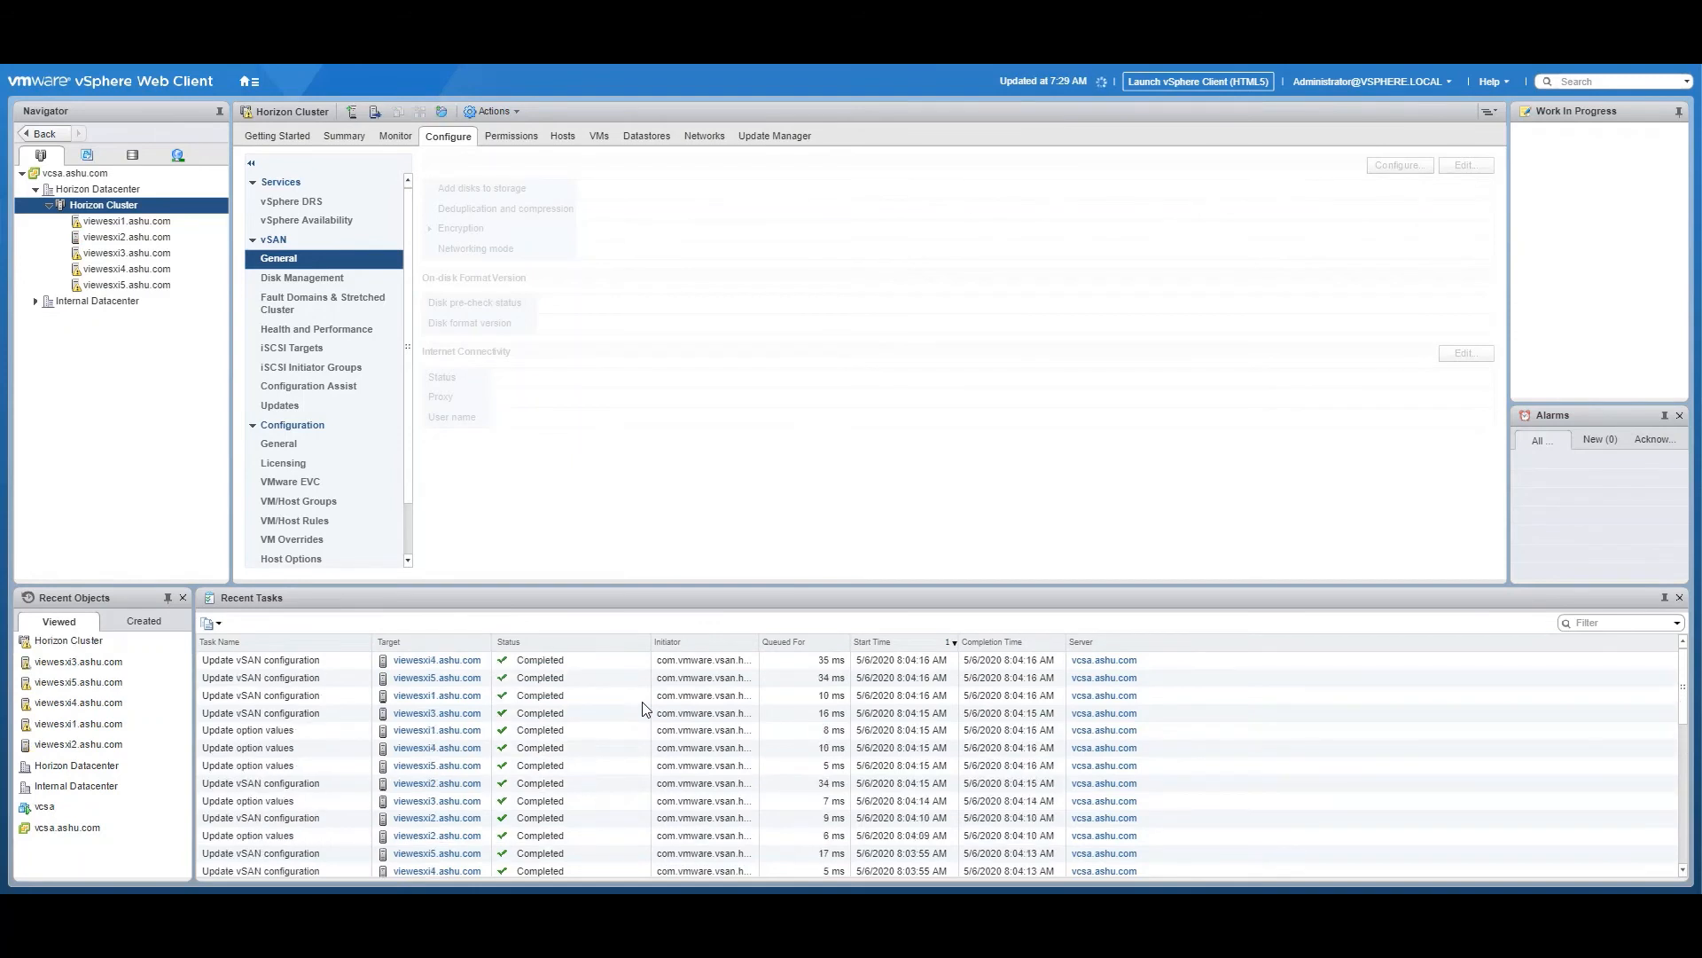
Turn vSphere HA back on in the availability settings of Horizon Cluster, leaving Proactive HA off
left_click(303, 219)
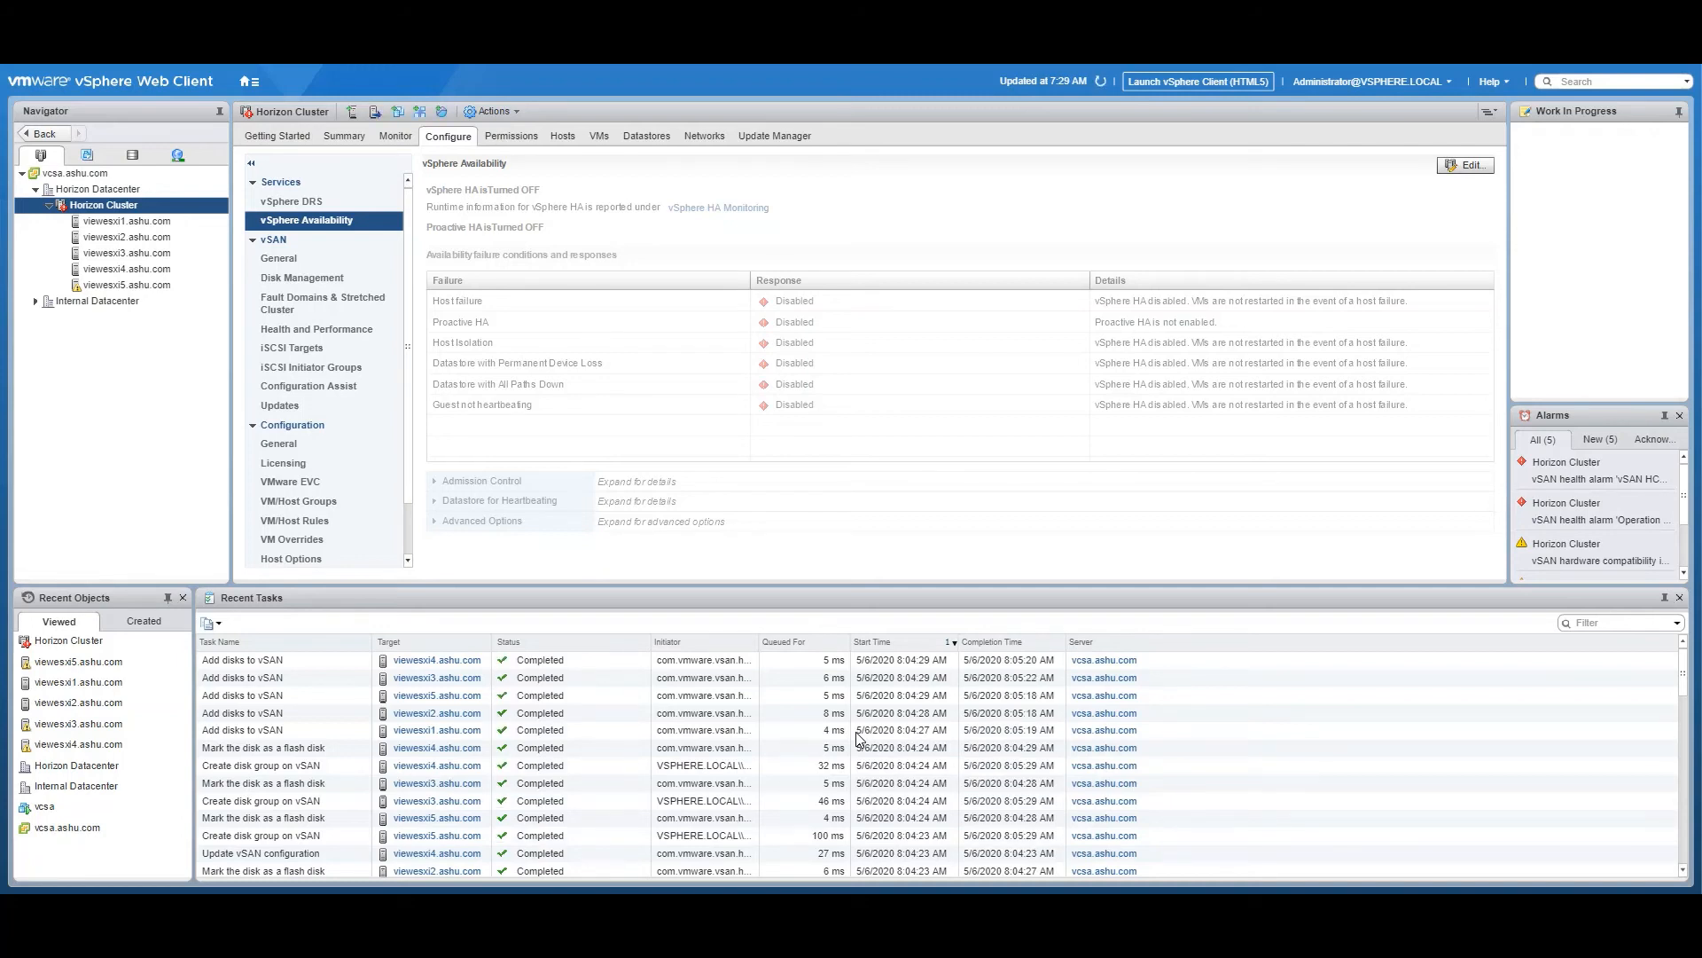
left_click(1477, 165)
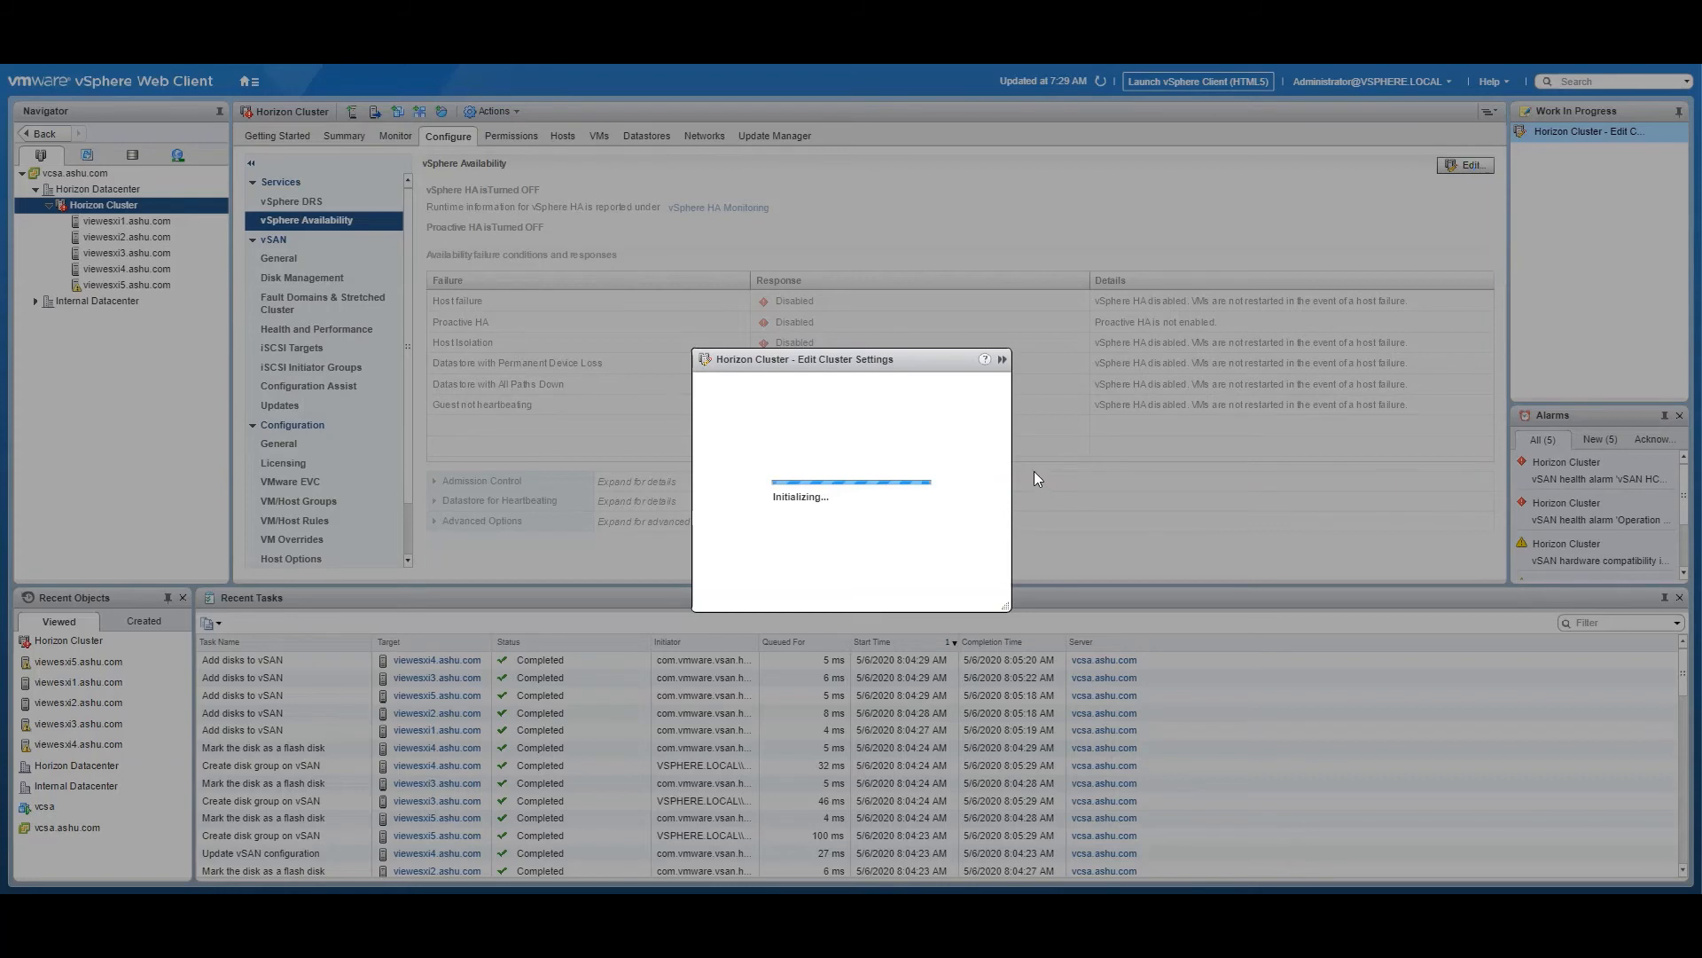
left_click(674, 352)
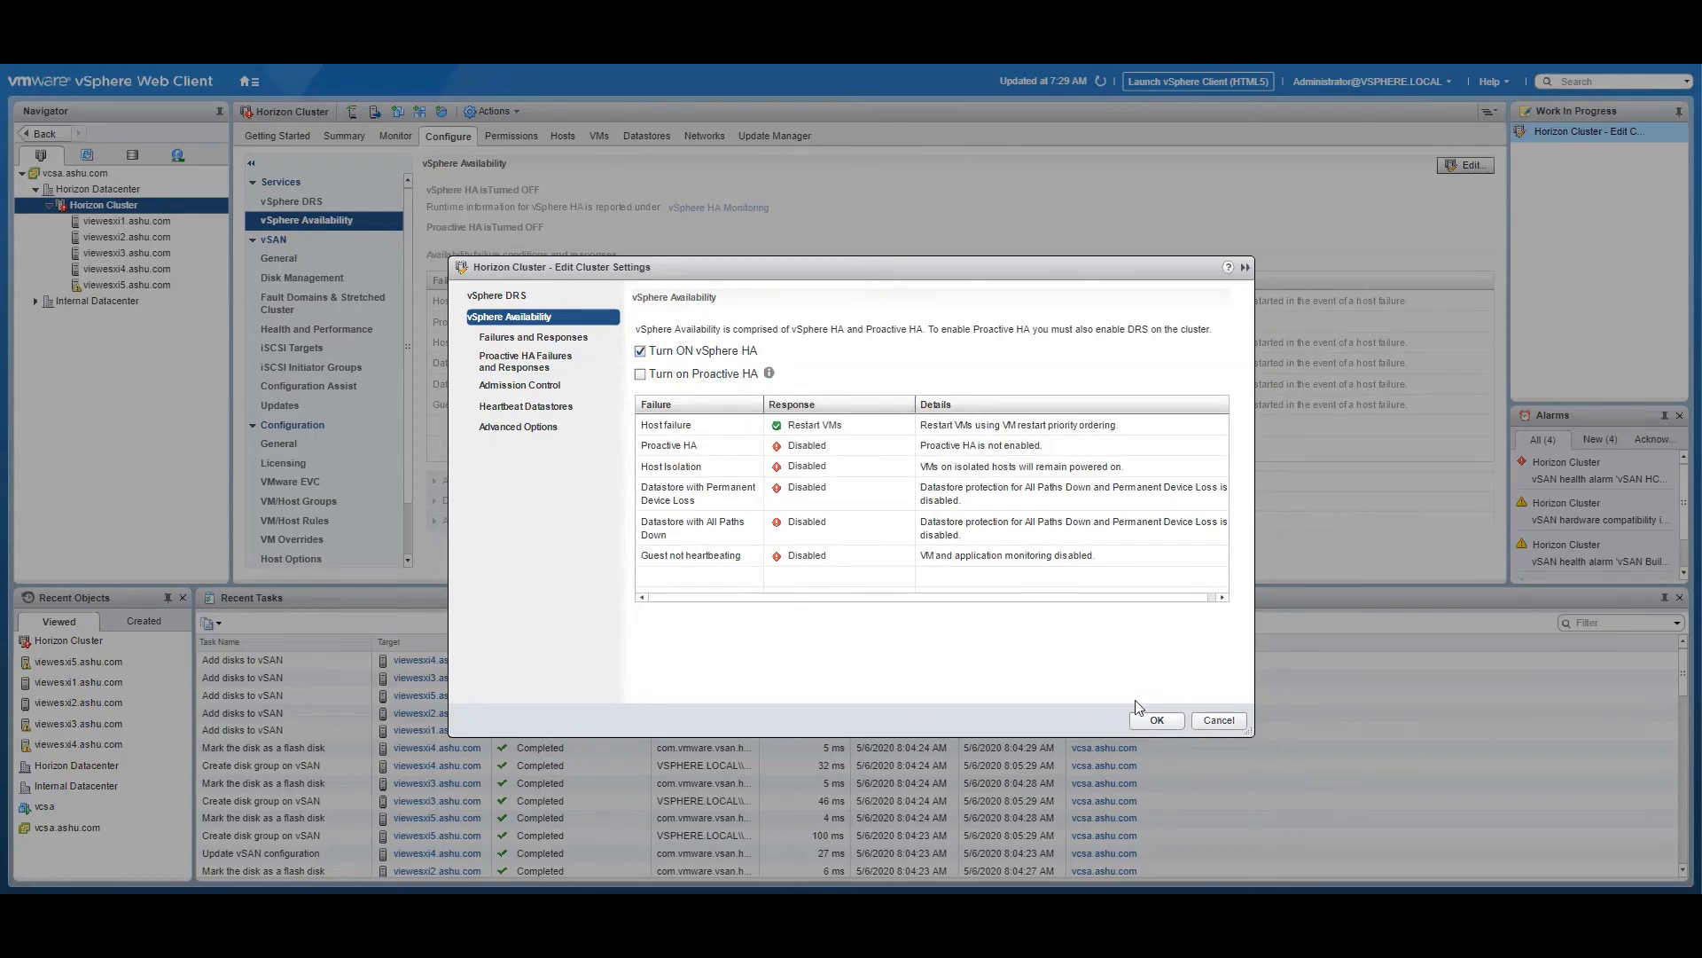
left_click(1158, 721)
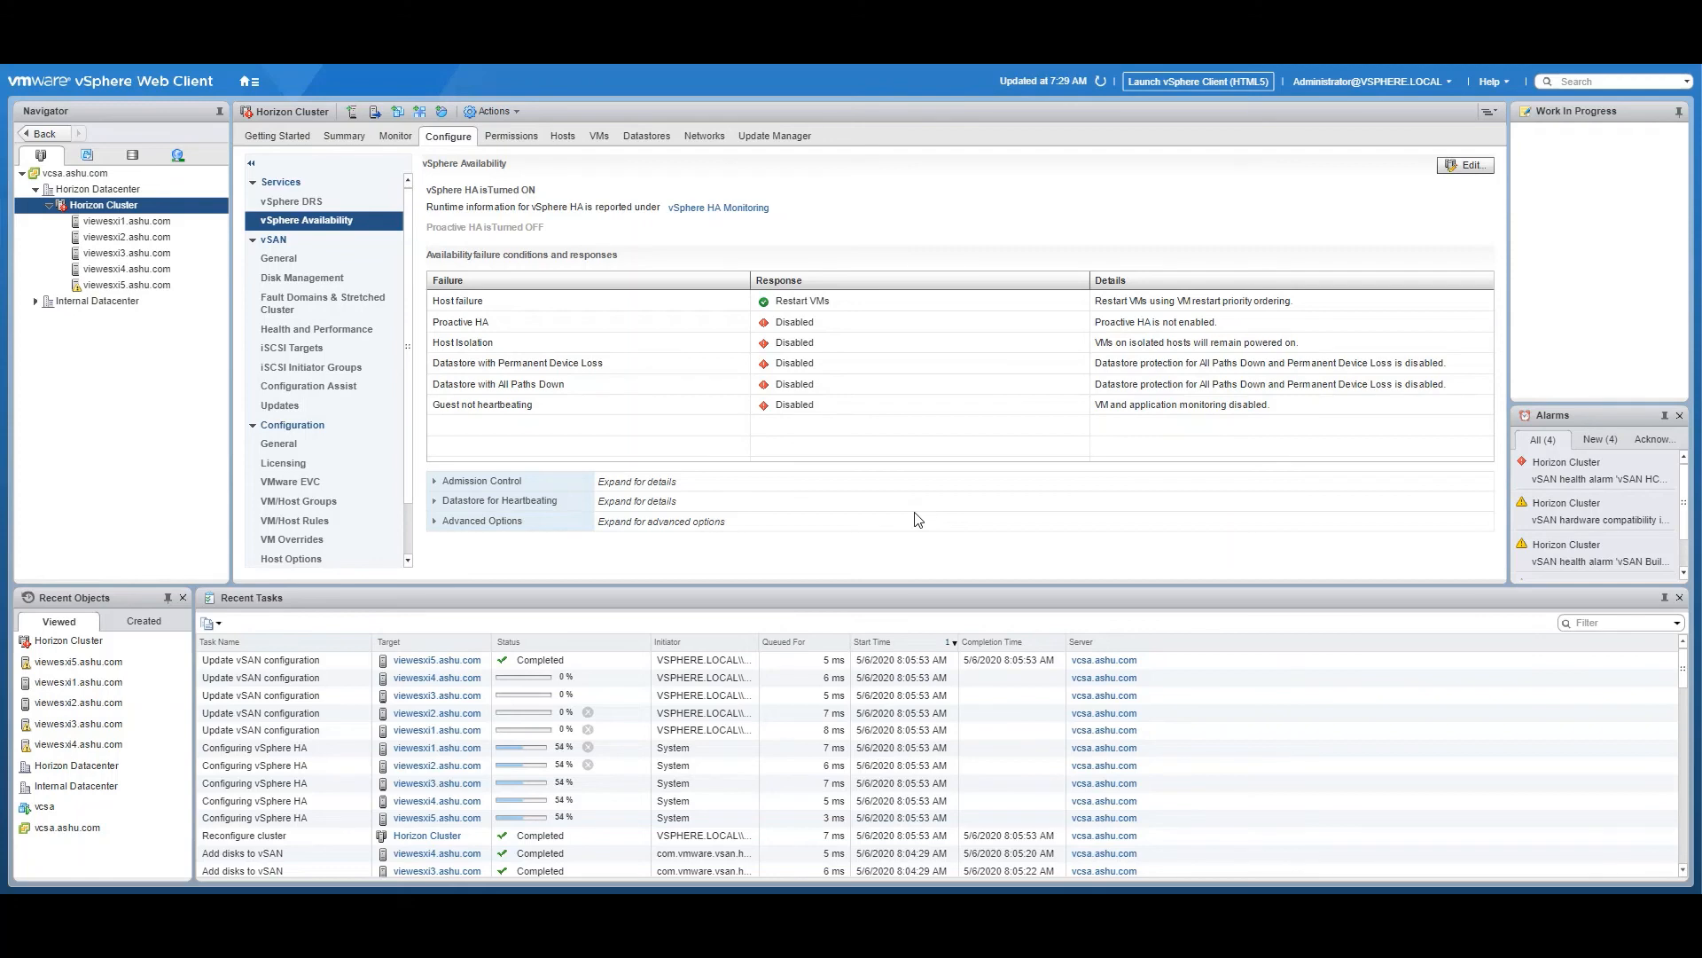
Review the recent tasks for the HA reconfiguration and inspect vsanDatastore among the datastores of Horizon Cluster
scroll(903, 751, "down", 5)
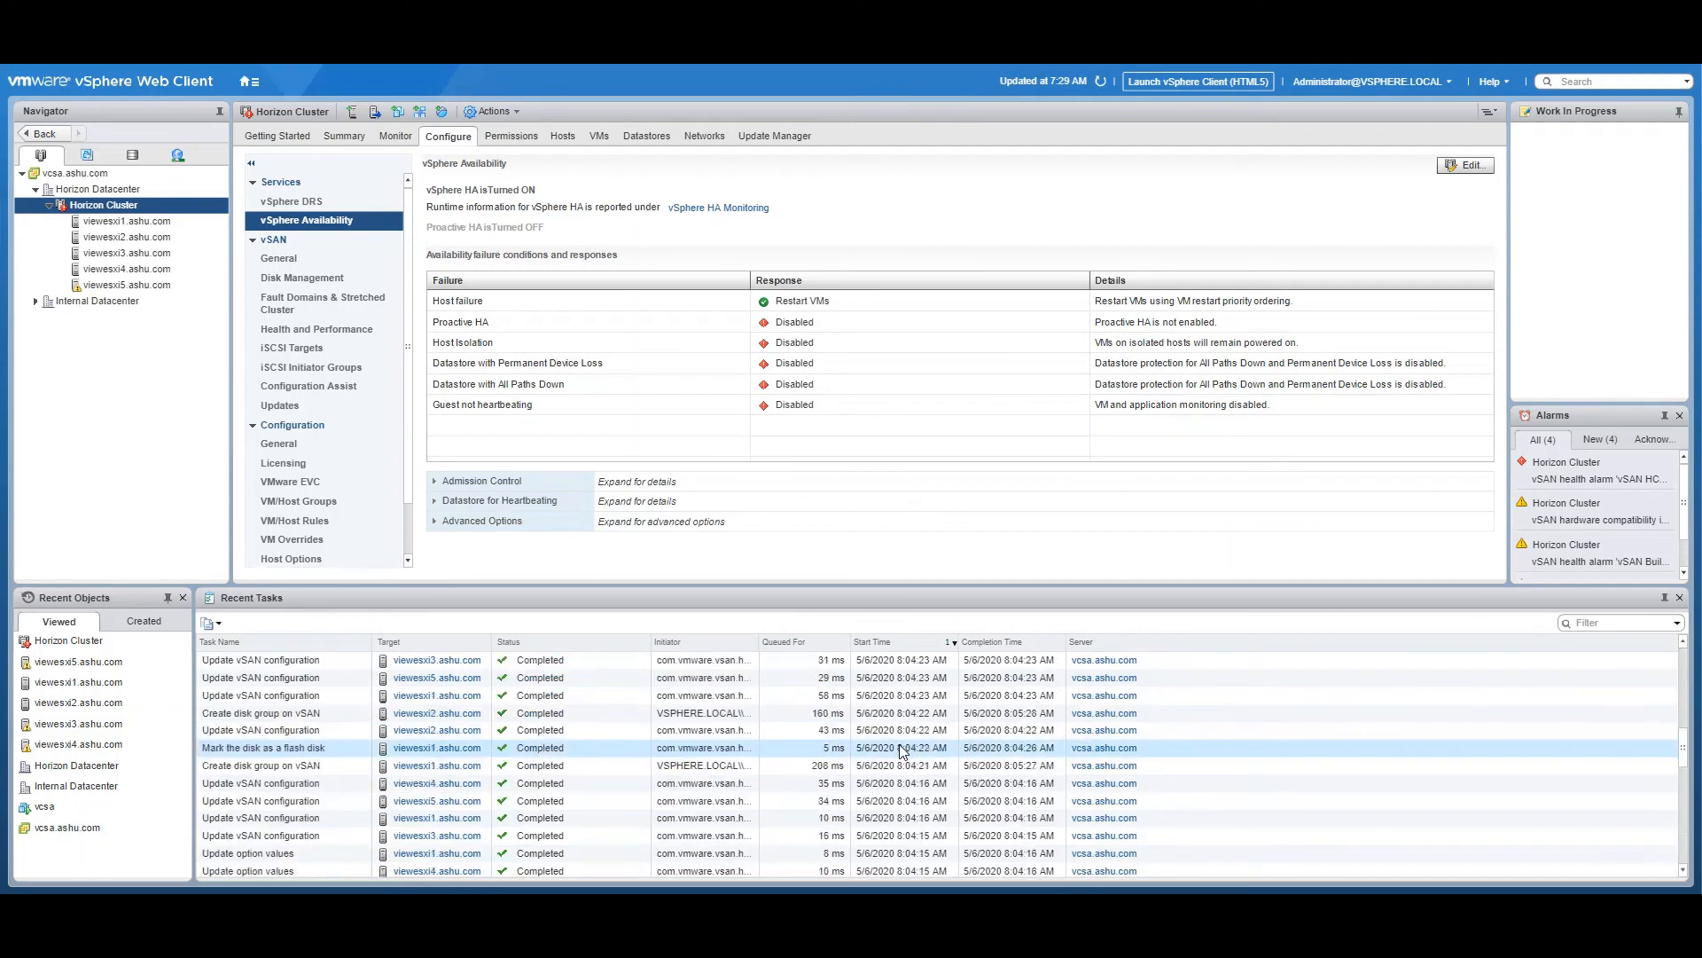
scroll(903, 751, "down", 5)
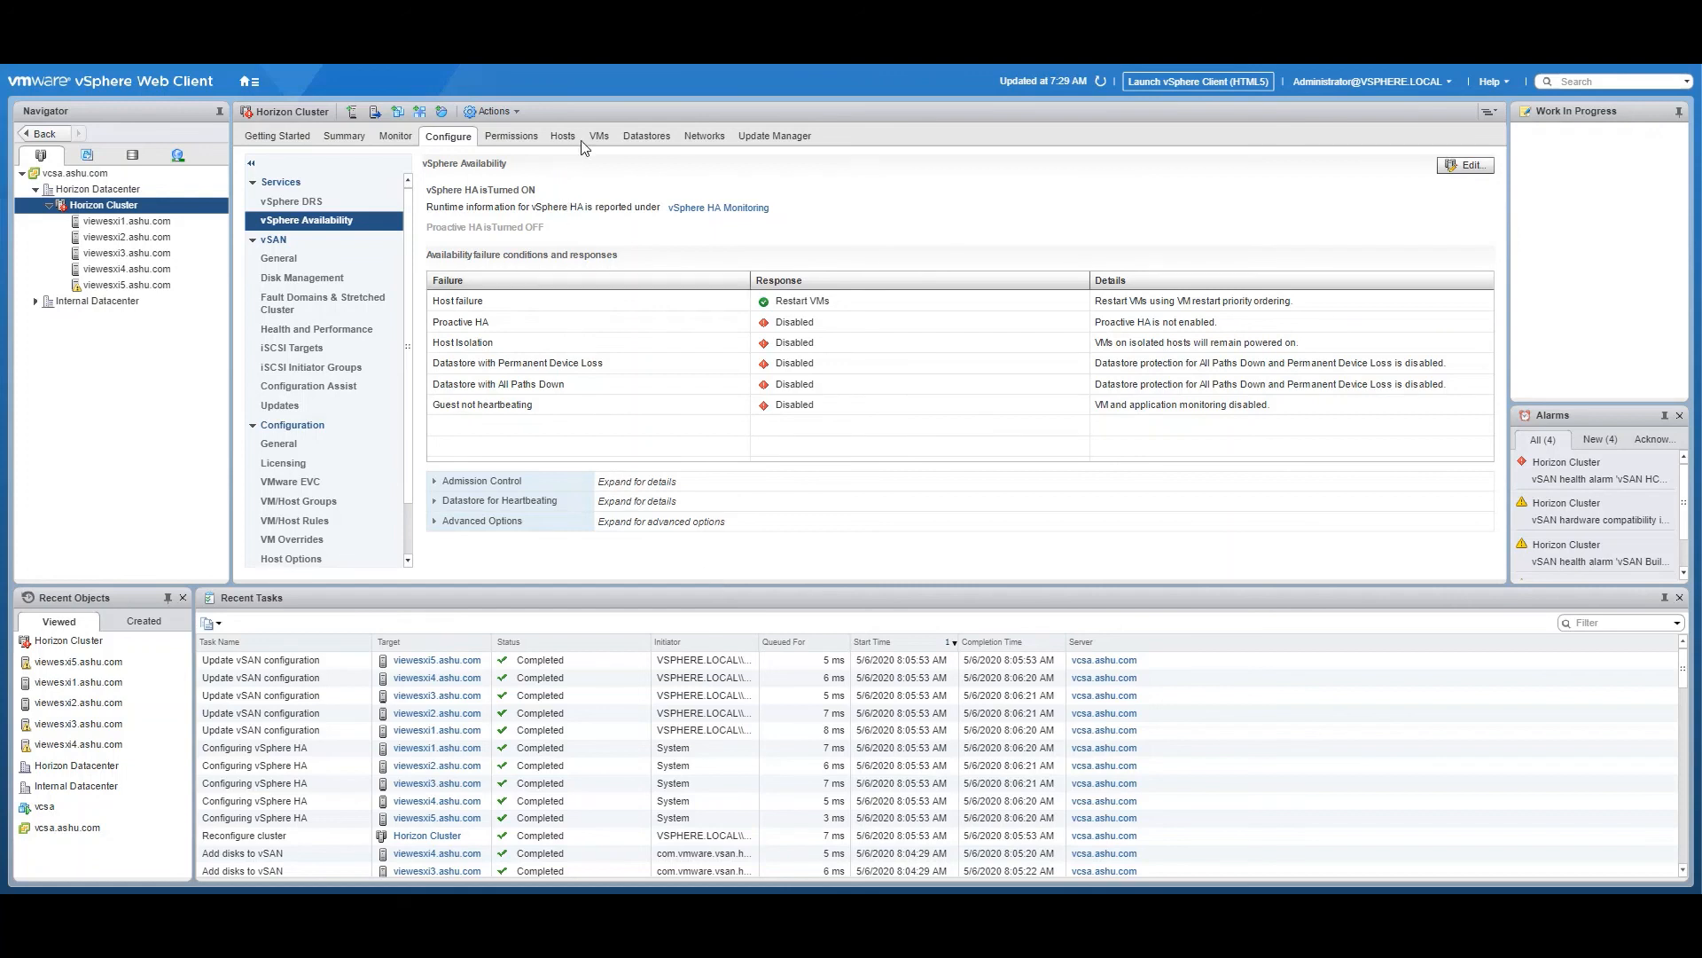
left_click(645, 138)
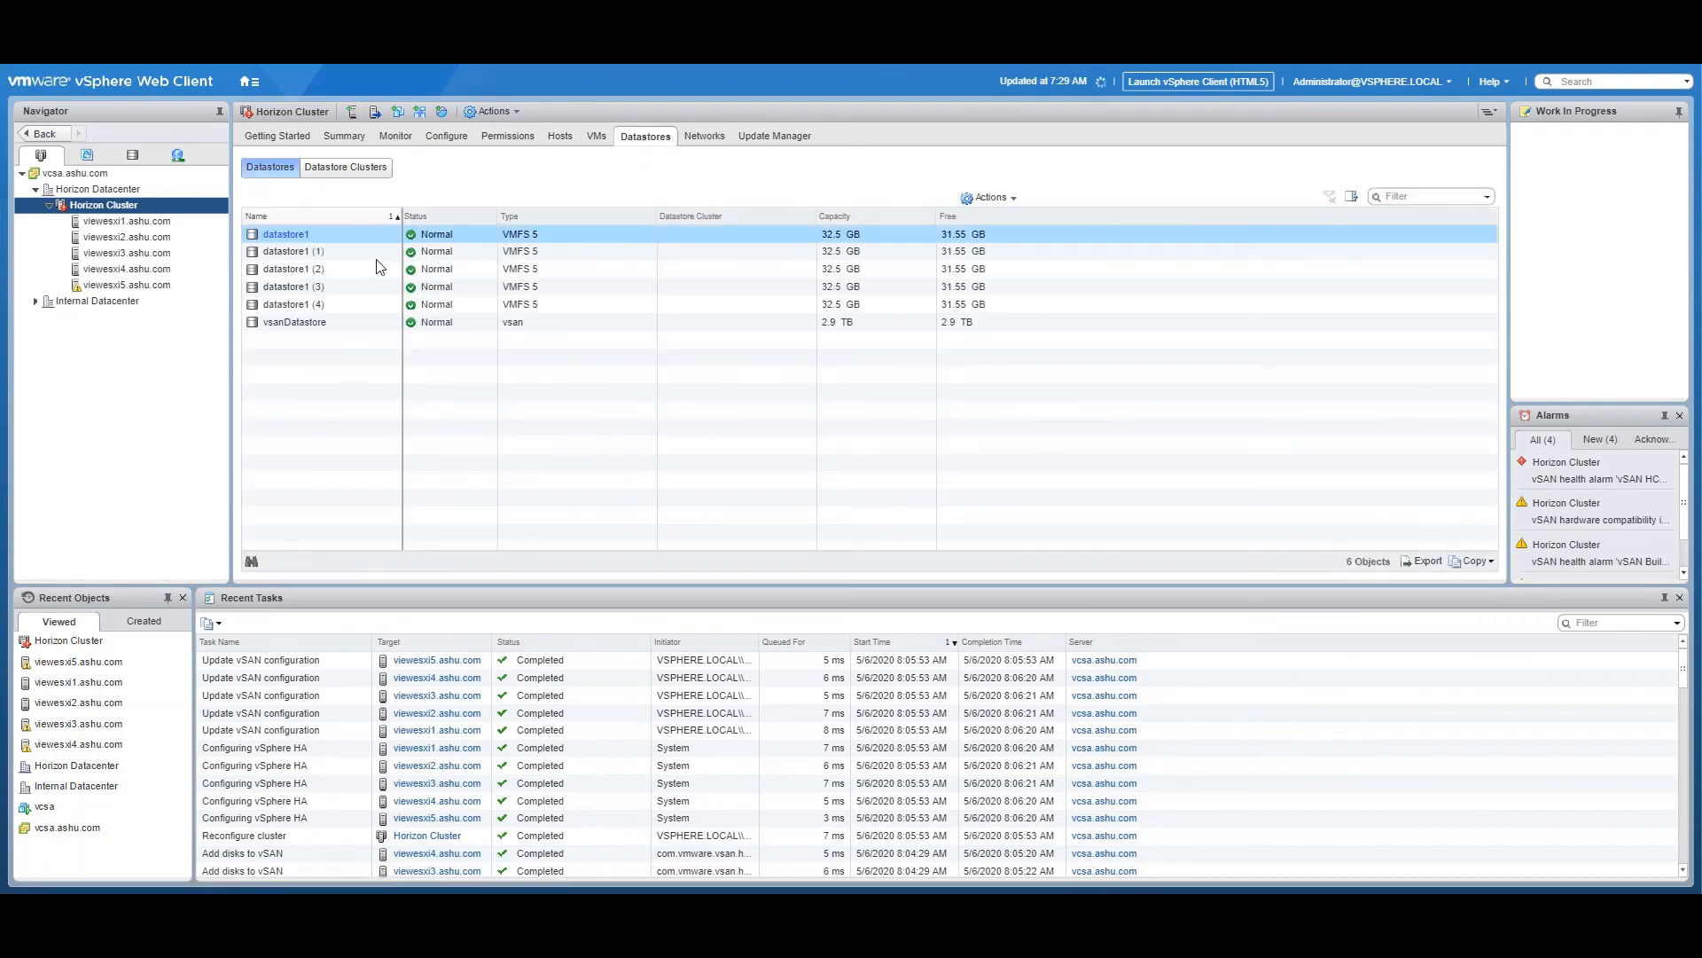
left_click(548, 326)
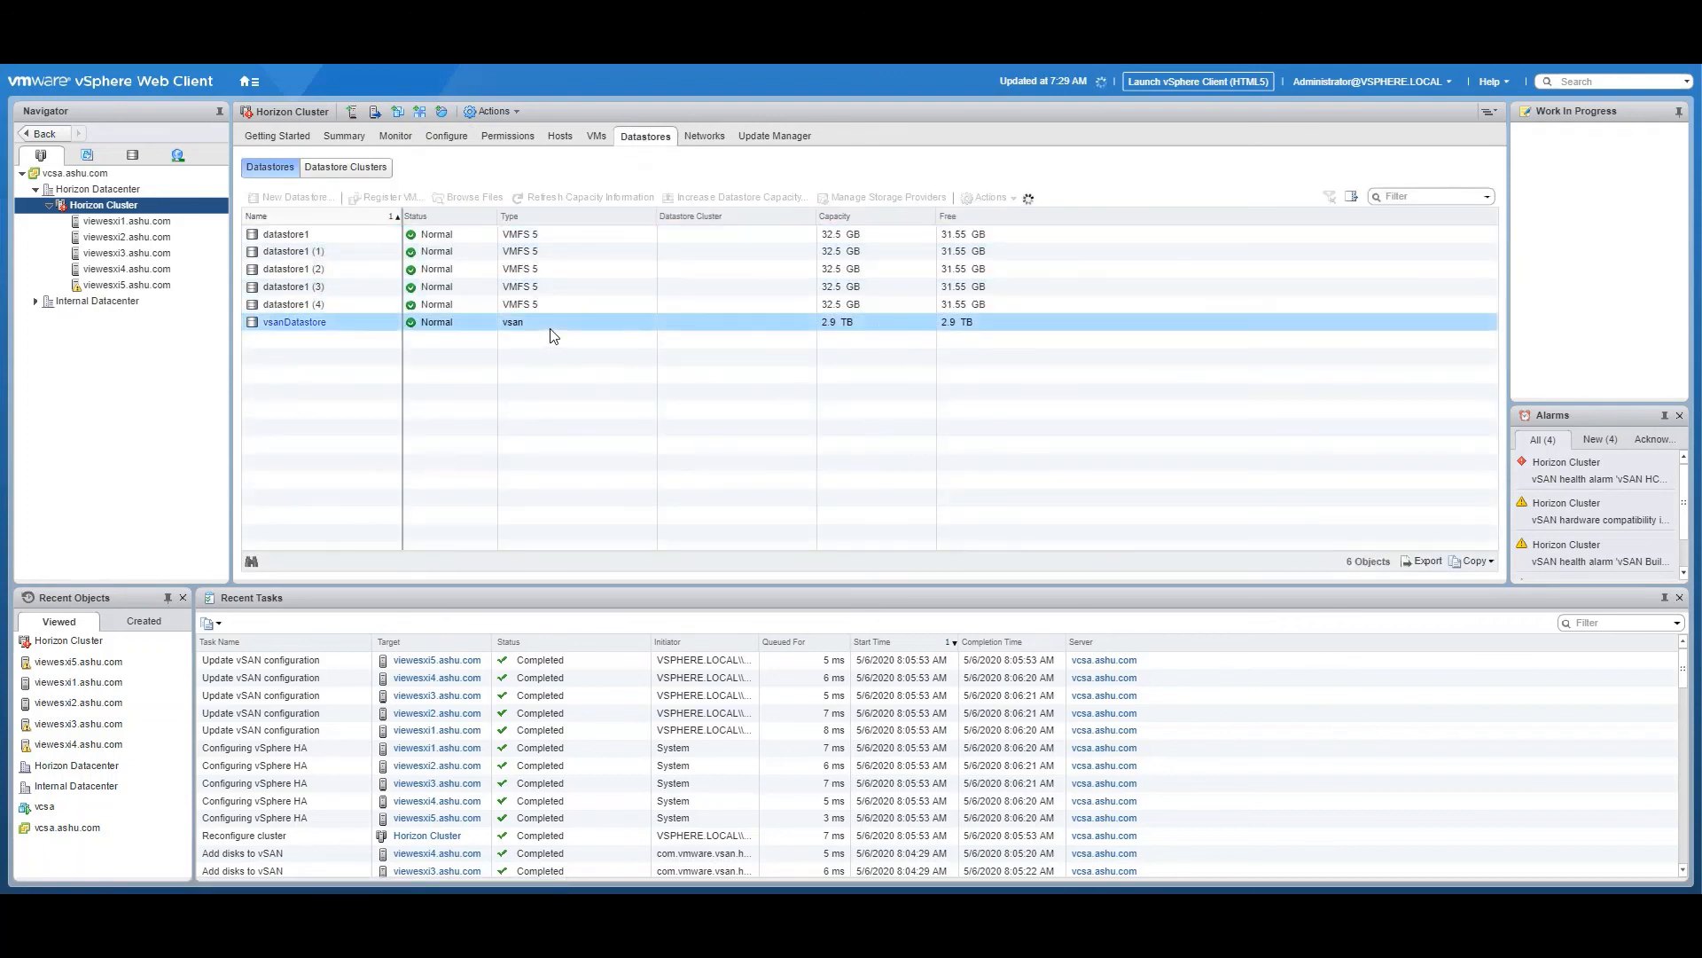